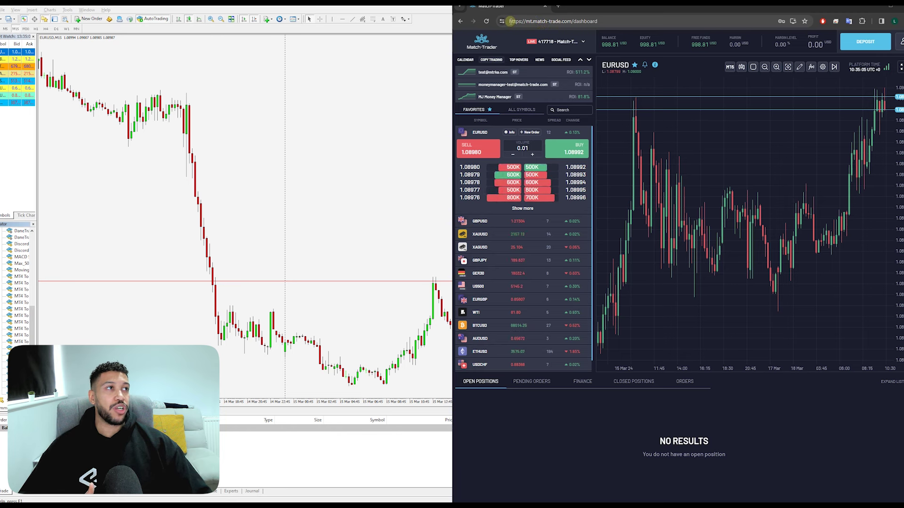
click(511, 22)
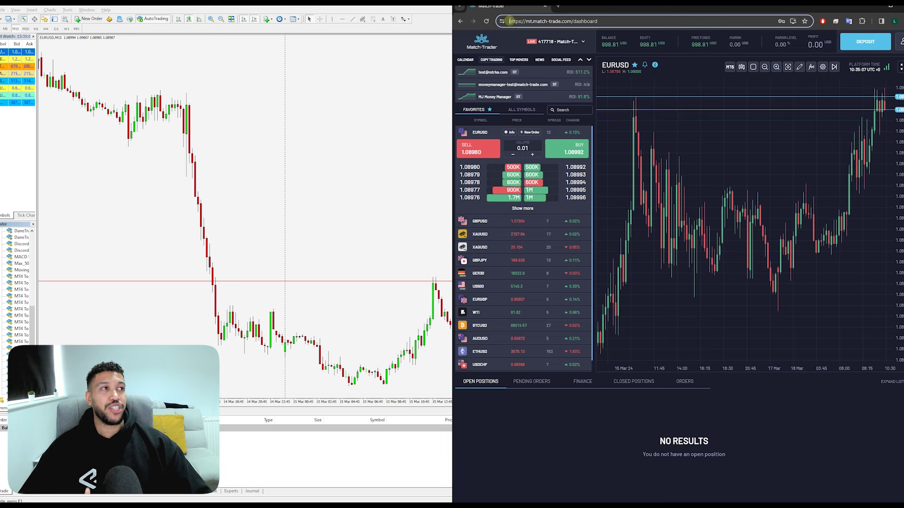
drag(511, 22, 571, 22)
key(ctrl+c)
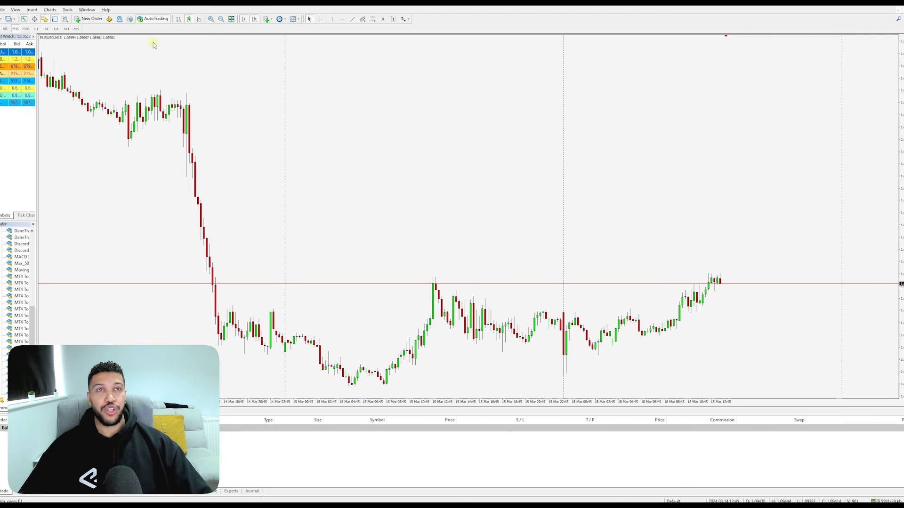
click(68, 10)
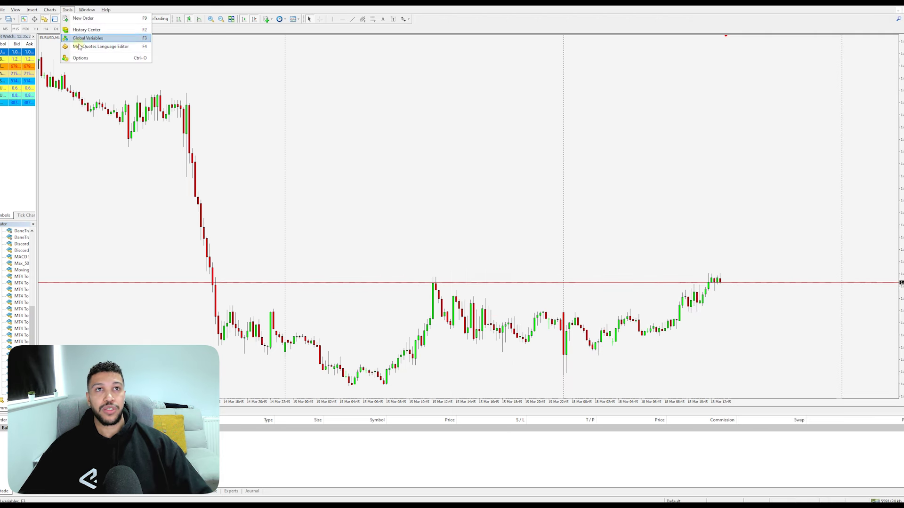
click(81, 57)
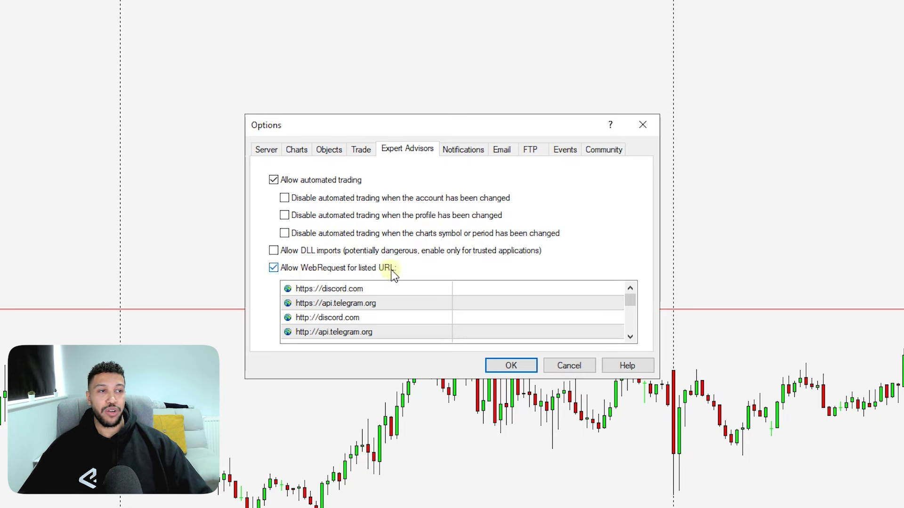
scroll(406, 331, down, 1)
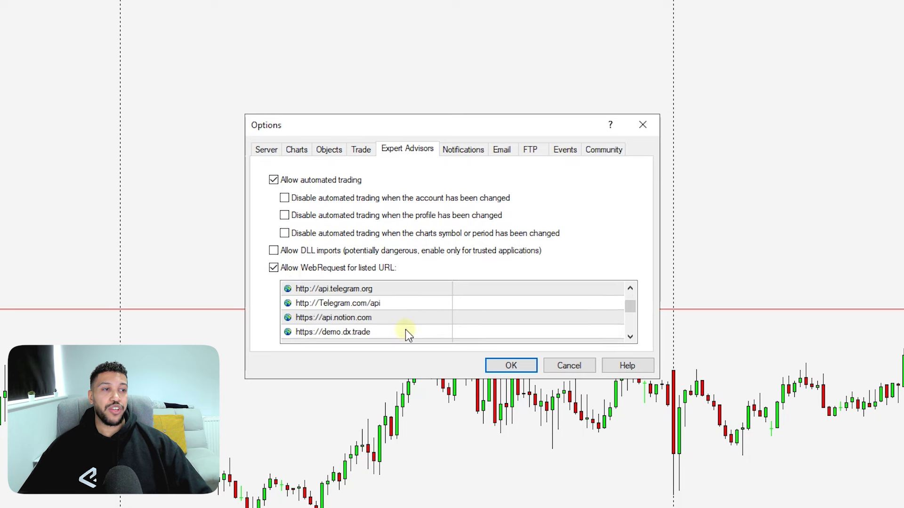
scroll(406, 329, down, 3)
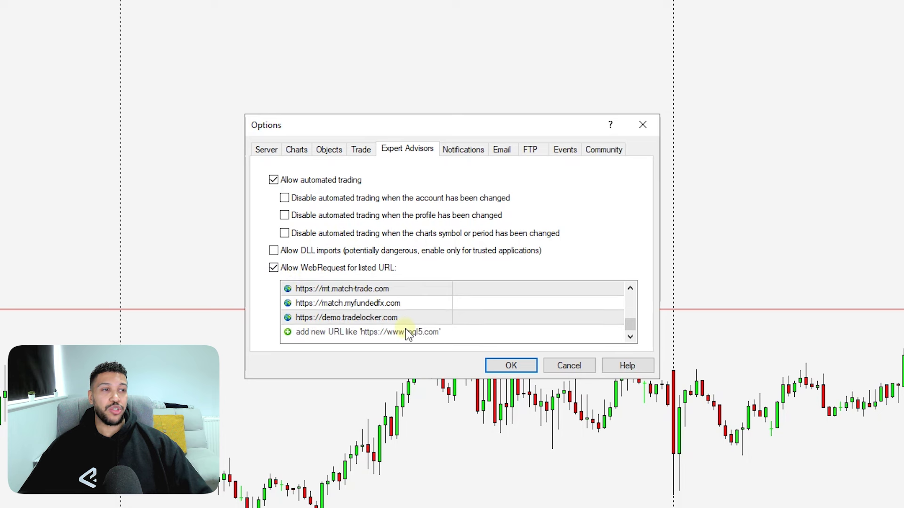
click(309, 334)
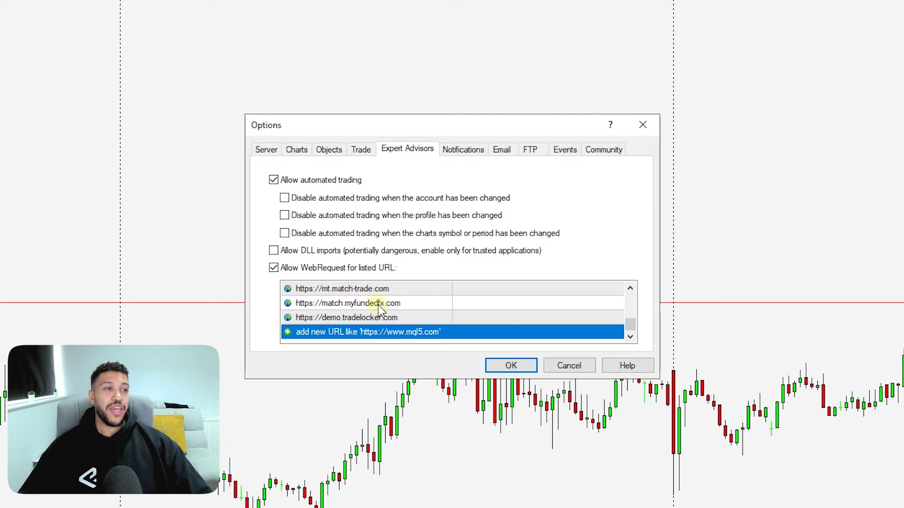
click(498, 366)
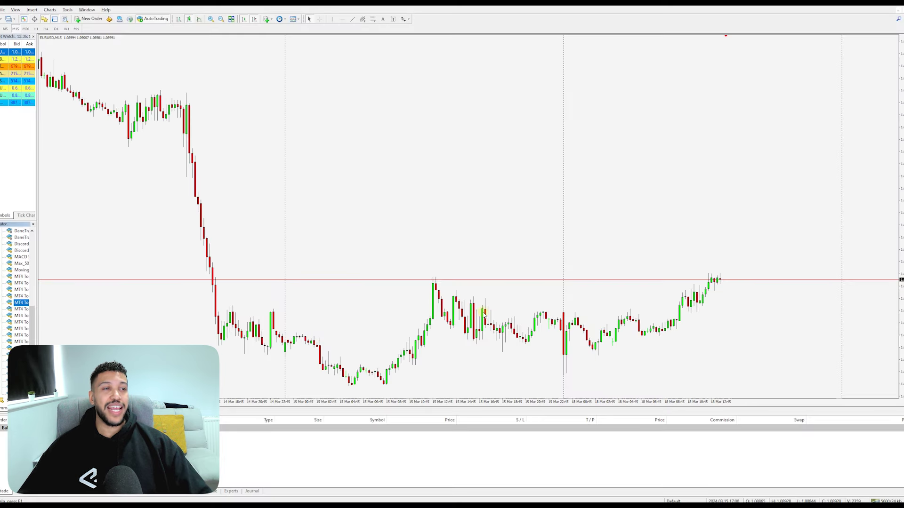
double_click(22, 305)
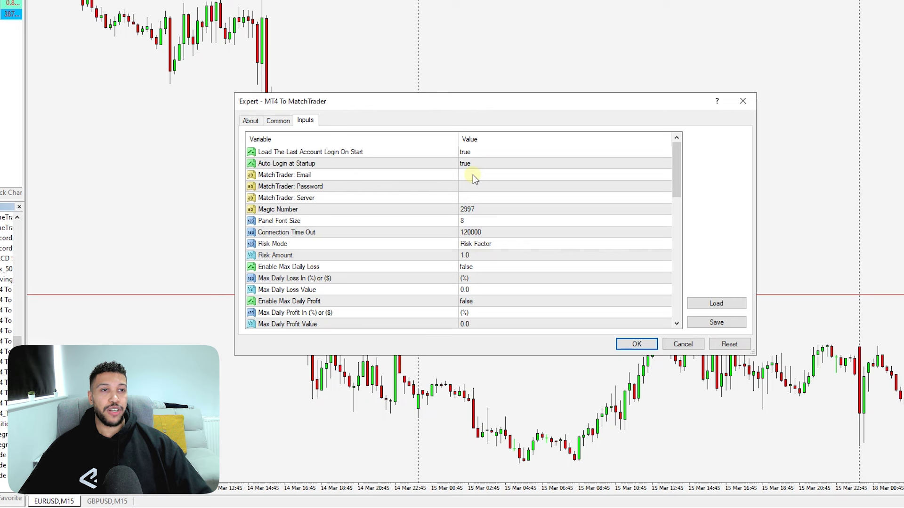
double_click(468, 199)
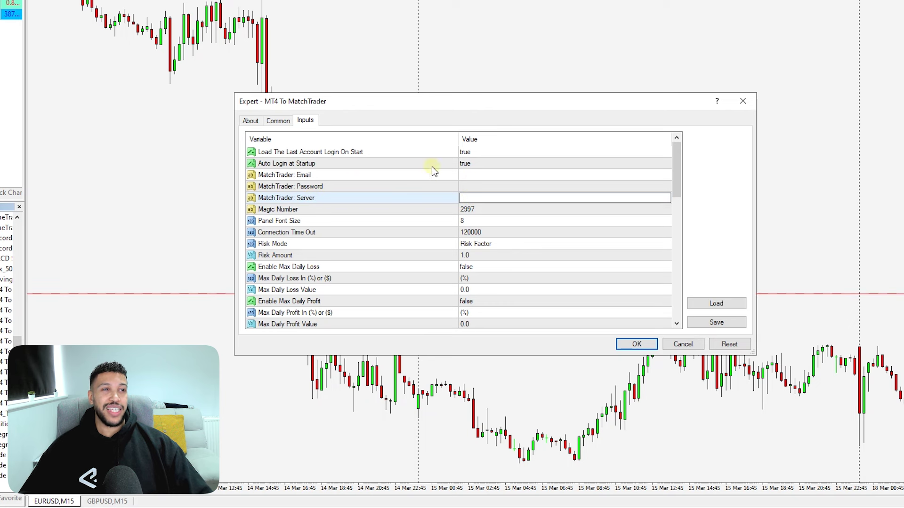
key(ctrl+v)
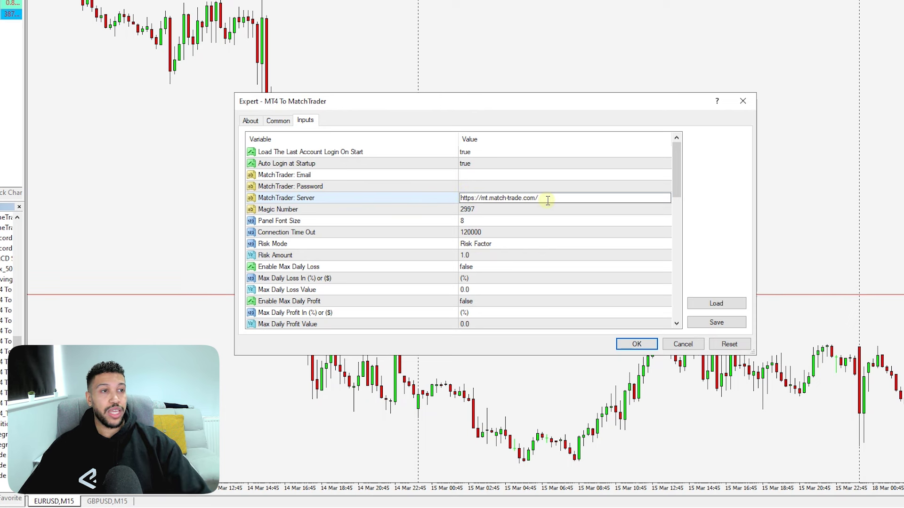
key(BackSpace)
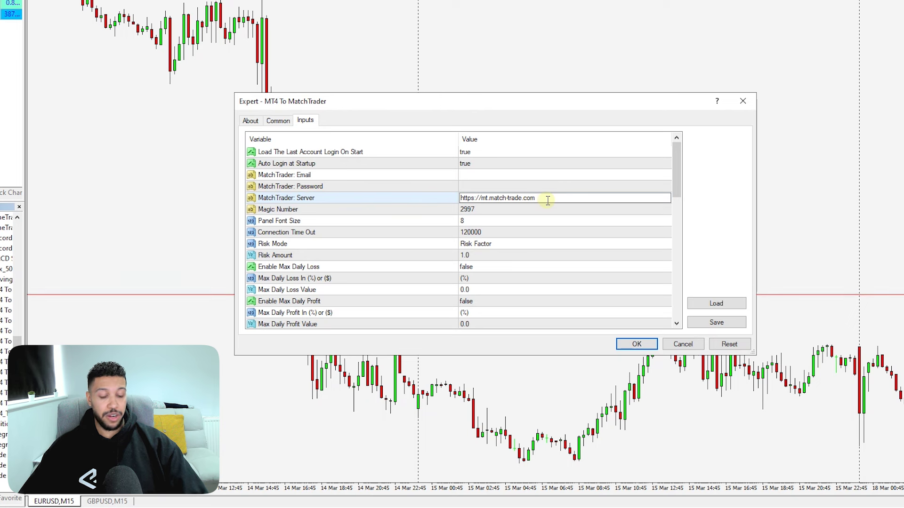
key(Left)
key(Left)
key(Left)
key(Left)
key(Left)
key(Left)
key(Left)
key(Left)
key(Left)
key(Left)
key(Left)
key(Left)
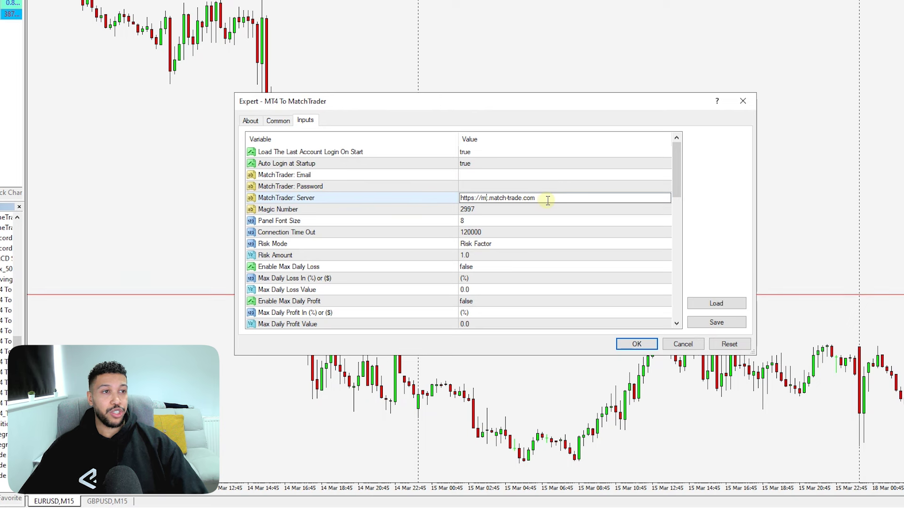
key(BackSpace)
key(BackSpace)
key(BackSpace)
key(BackSpace)
key(BackSpace)
key(BackSpace)
key(BackSpace)
key(BackSpace)
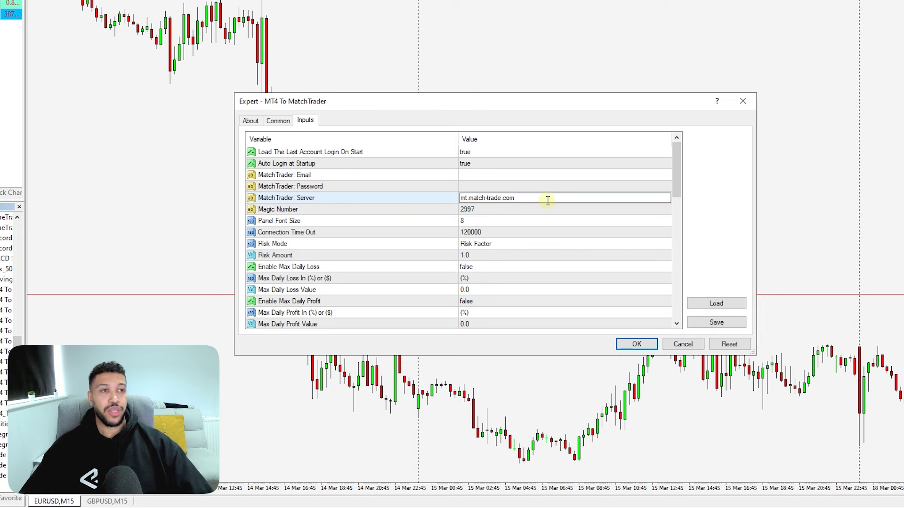
click(516, 199)
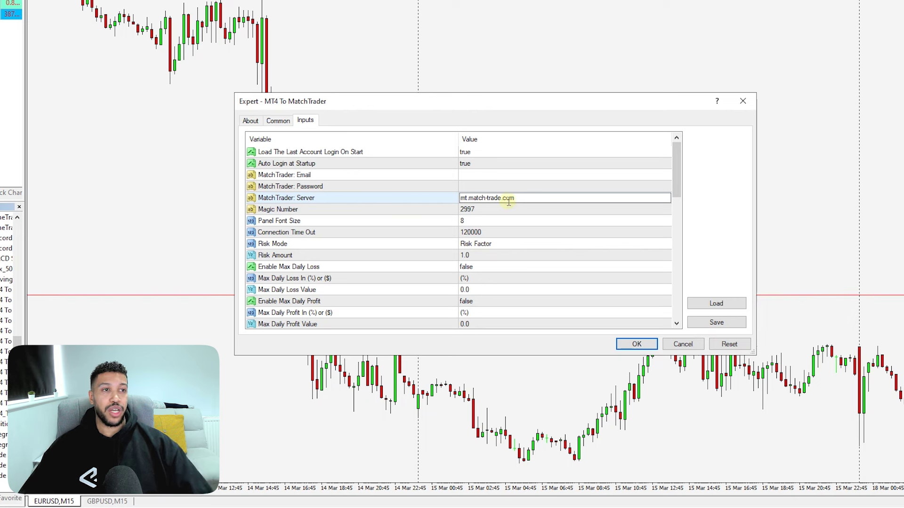
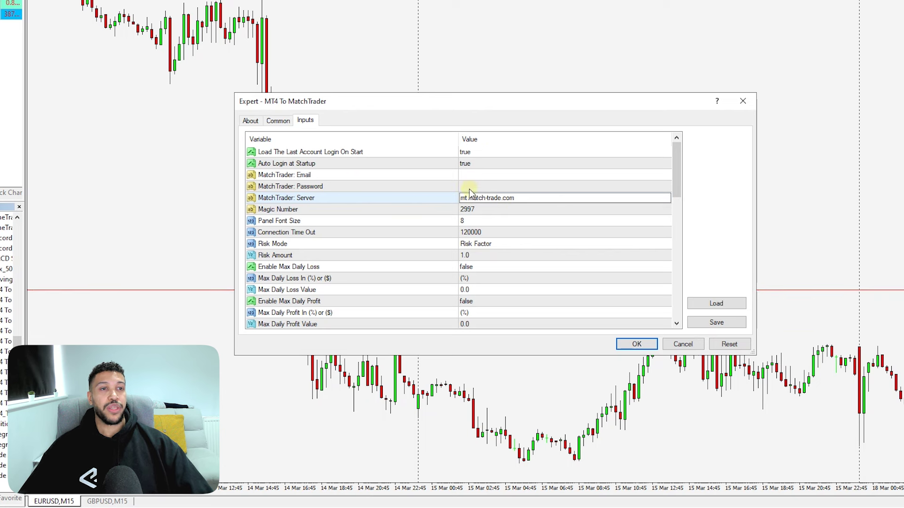
Set the expert's Symbol Suffix to x and its Symbol Prefix to a
scroll(473, 199, down, 4)
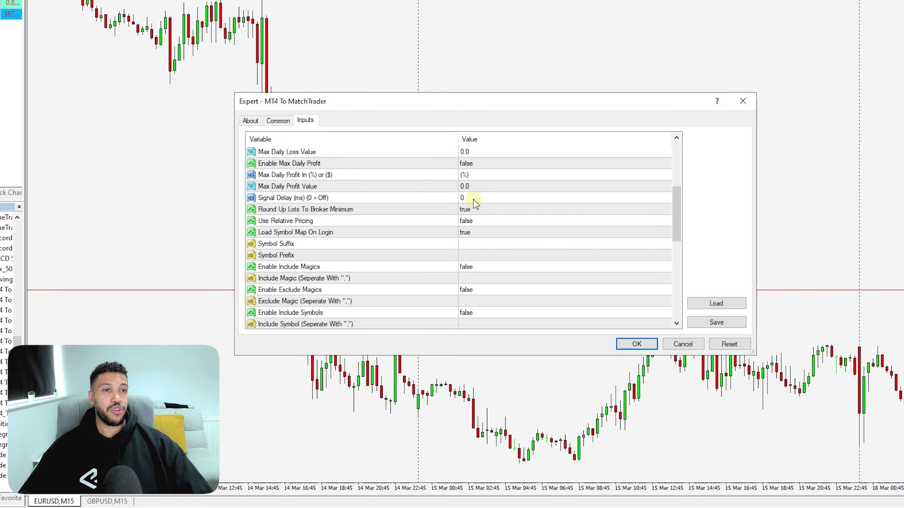
scroll(476, 200, down, 3)
scroll(476, 200, up, 1)
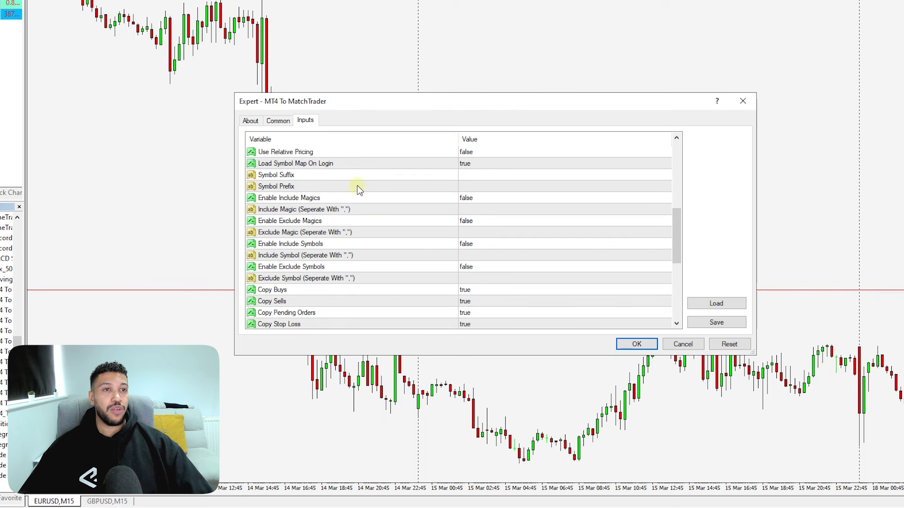
click(279, 177)
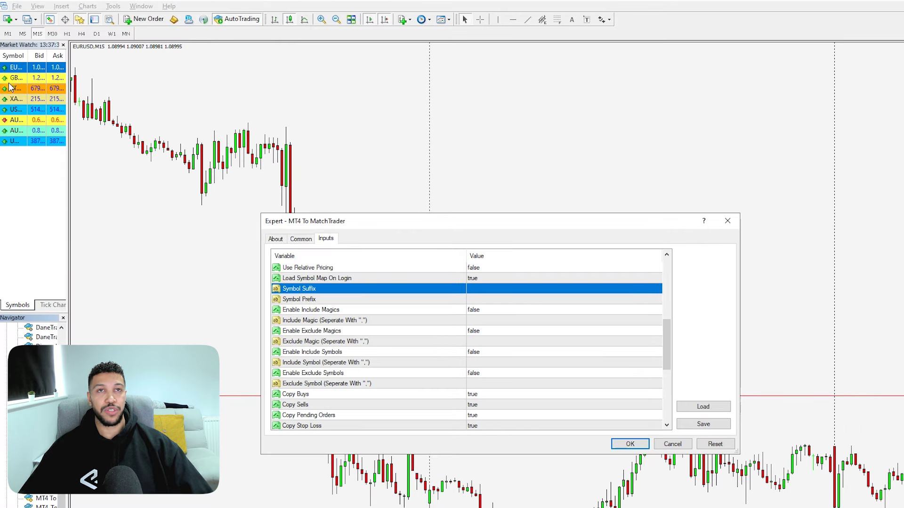
click(620, 445)
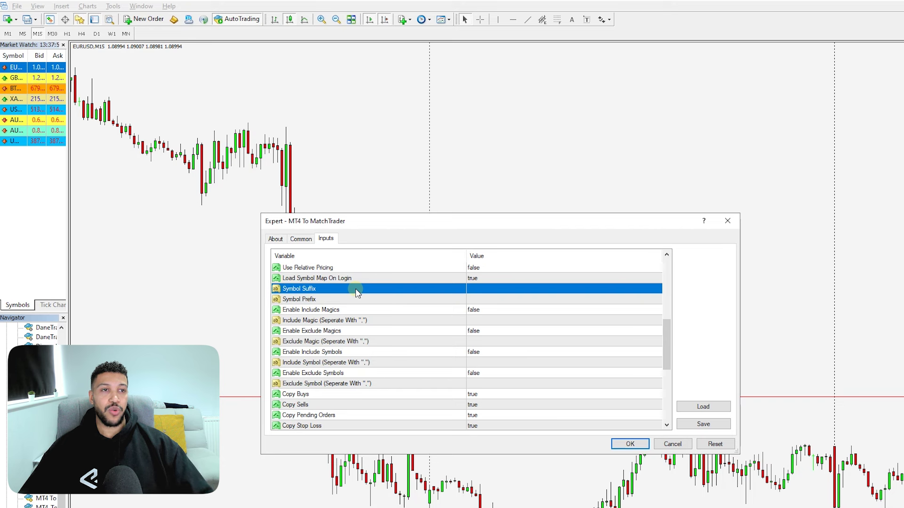
click(474, 289)
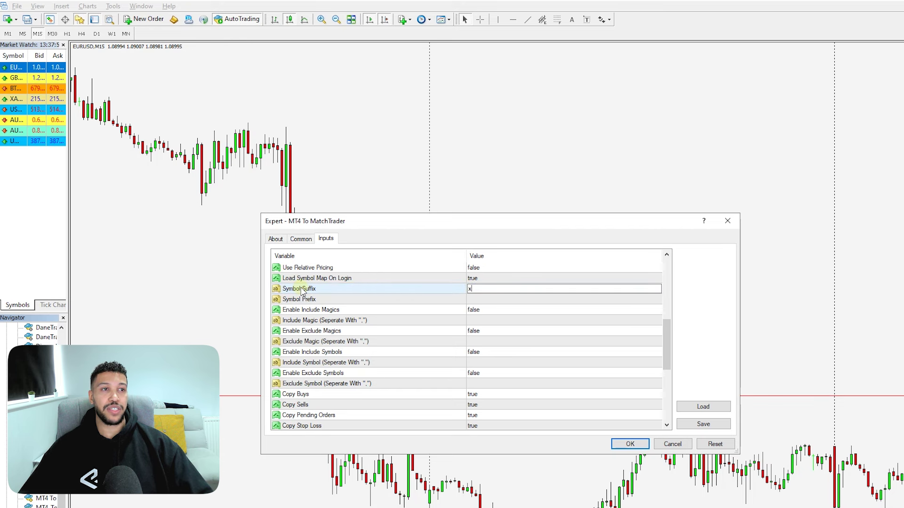
click(387, 306)
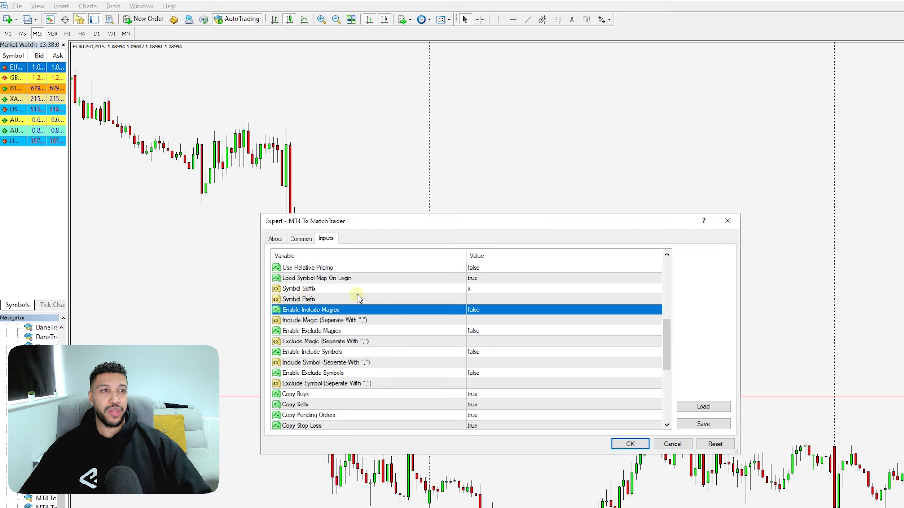
click(484, 299)
click(484, 300)
text(a)
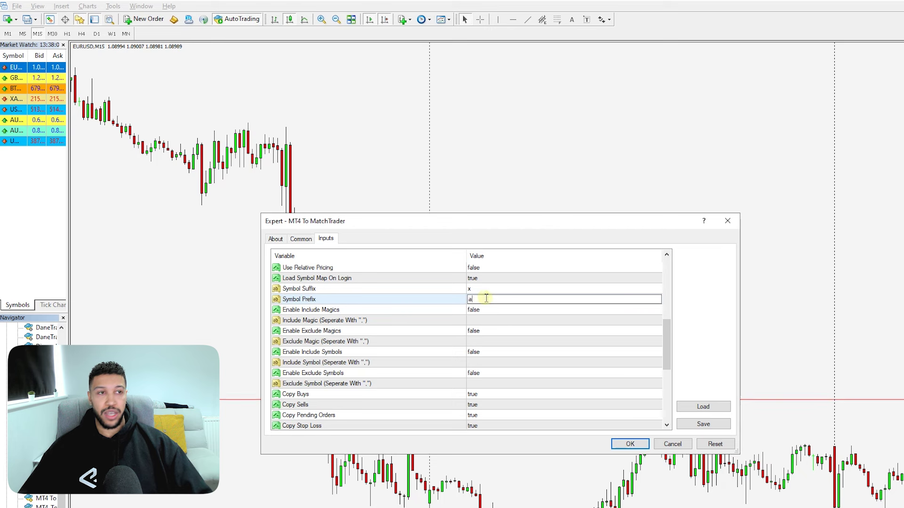
click(460, 303)
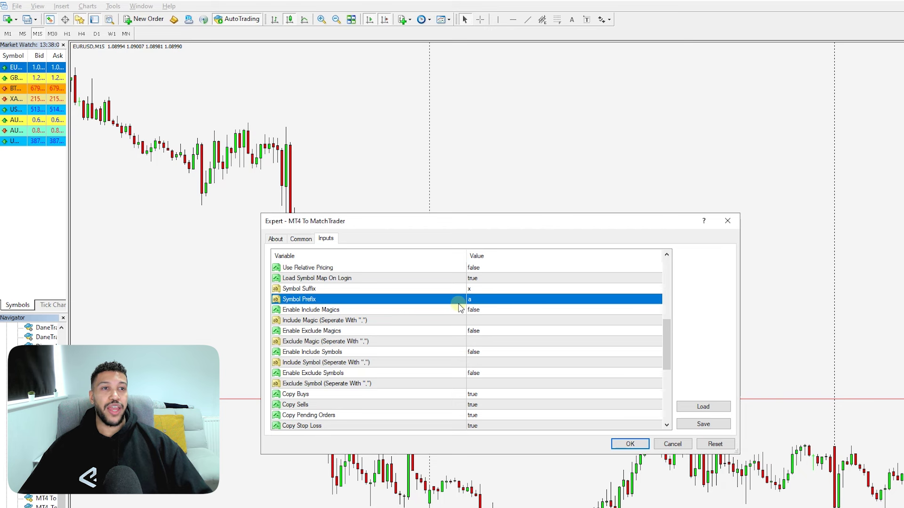
Review the expert's risk and daily limit inputs and open the Symbol Prefix value for editing
scroll(494, 301, up, 8)
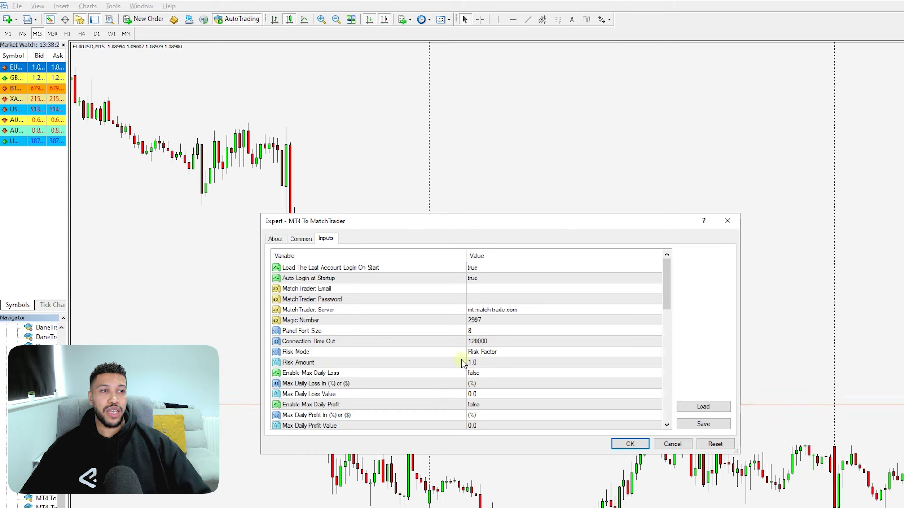
scroll(541, 395, down, 3)
click(520, 393)
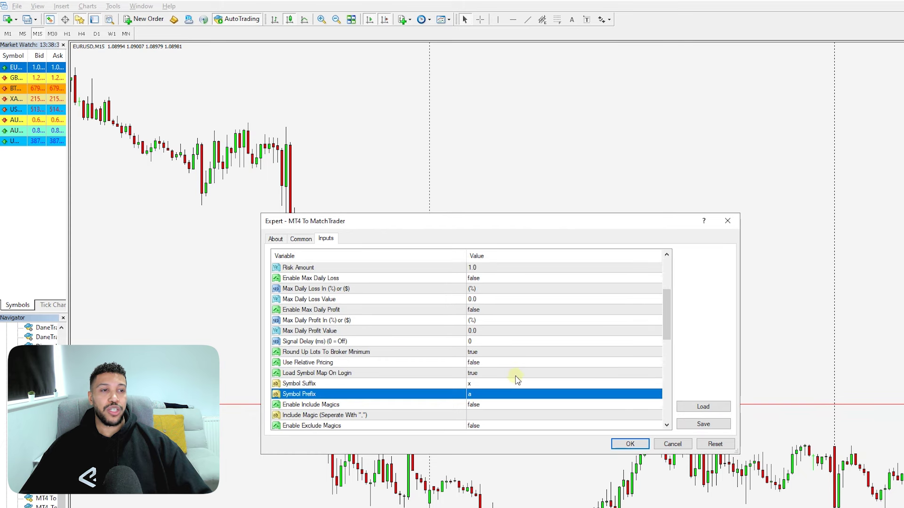
click(478, 394)
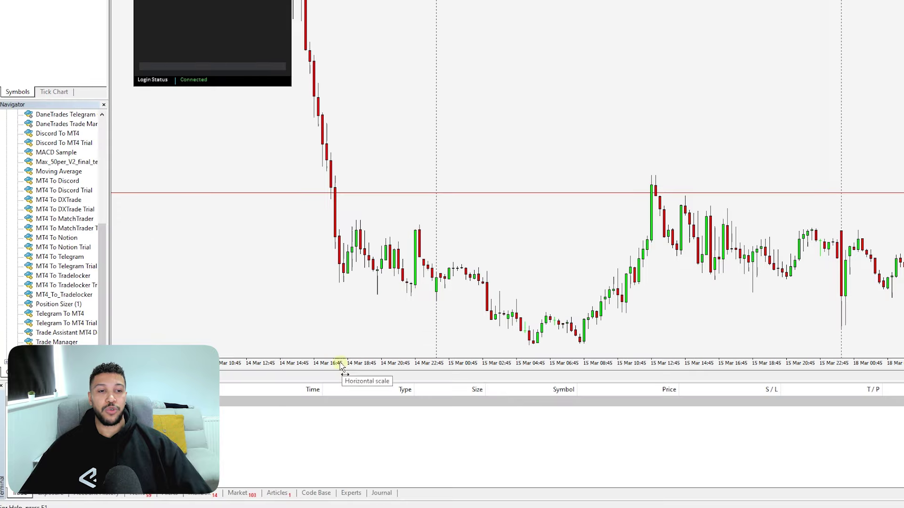
View the Experts log and open the symbol mapping in the MT4 To MatchTrader configuration
click(351, 496)
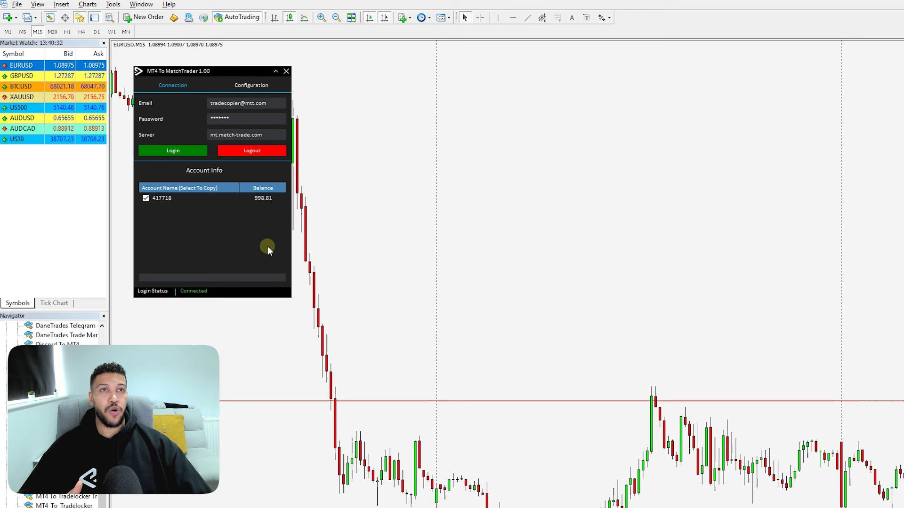
click(245, 85)
click(197, 101)
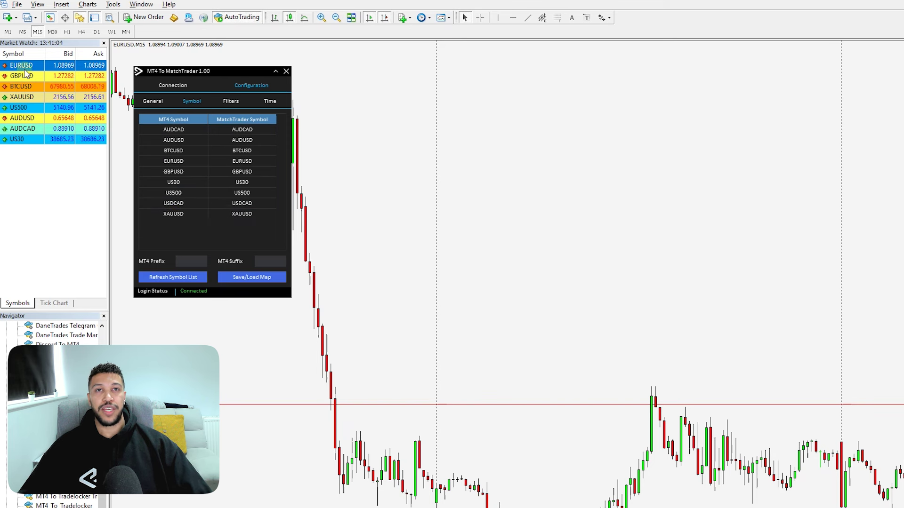
Hide US30 from the Market Watch and refresh the copier's symbol list
click(20, 139)
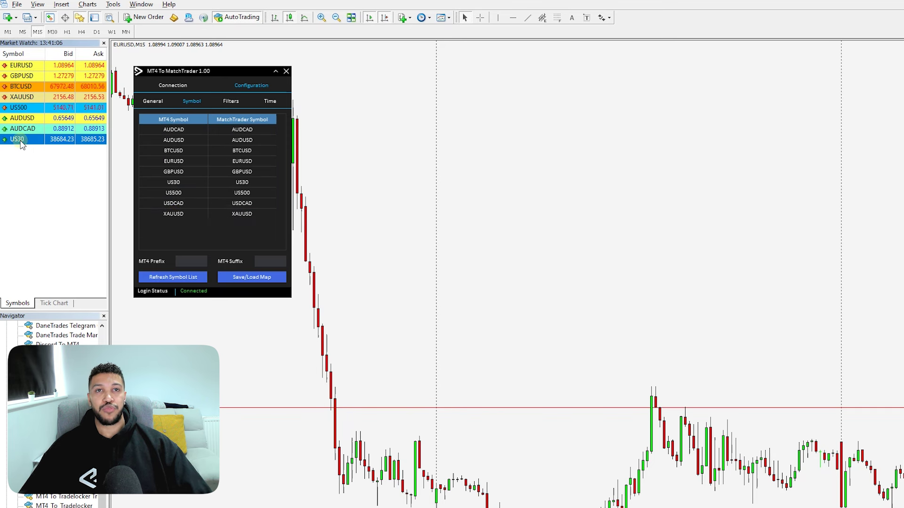
right_click(21, 139)
click(43, 212)
click(179, 277)
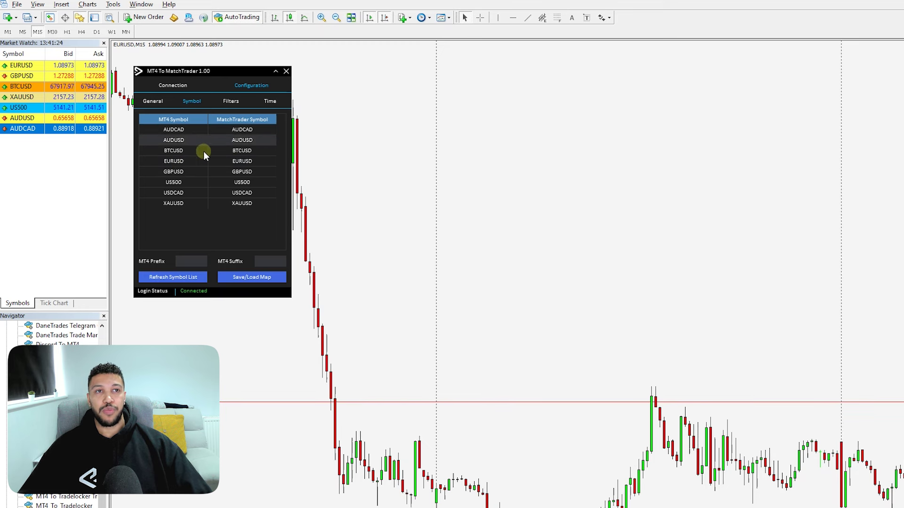
Map the MT4 symbol US500 to the MatchTrader symbol US500xc
double_click(248, 183)
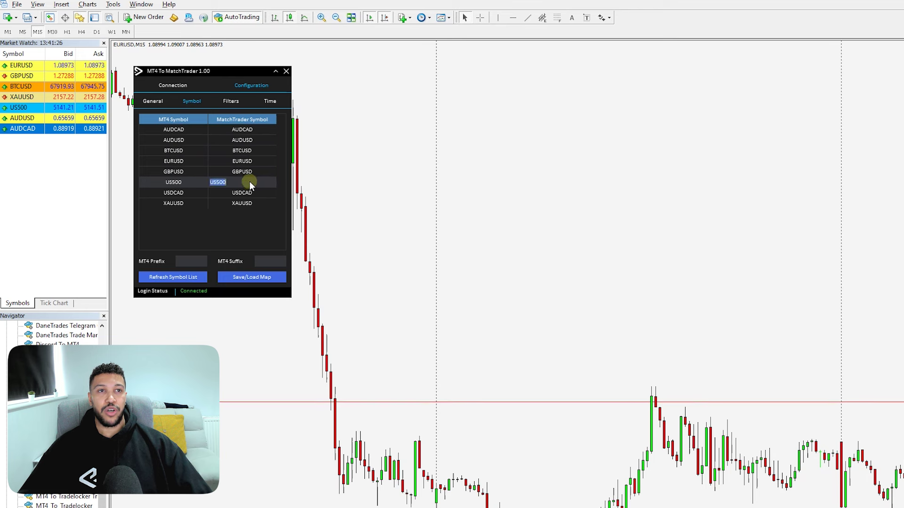
click(238, 182)
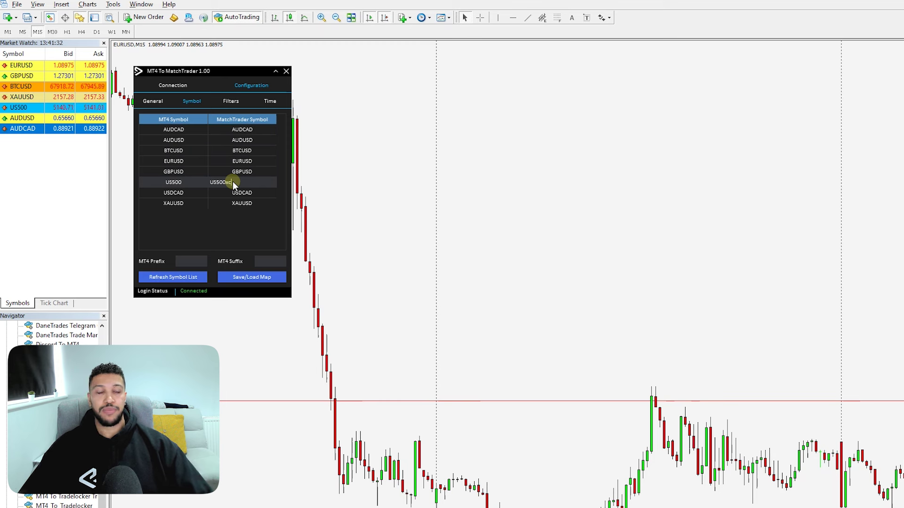
click(234, 224)
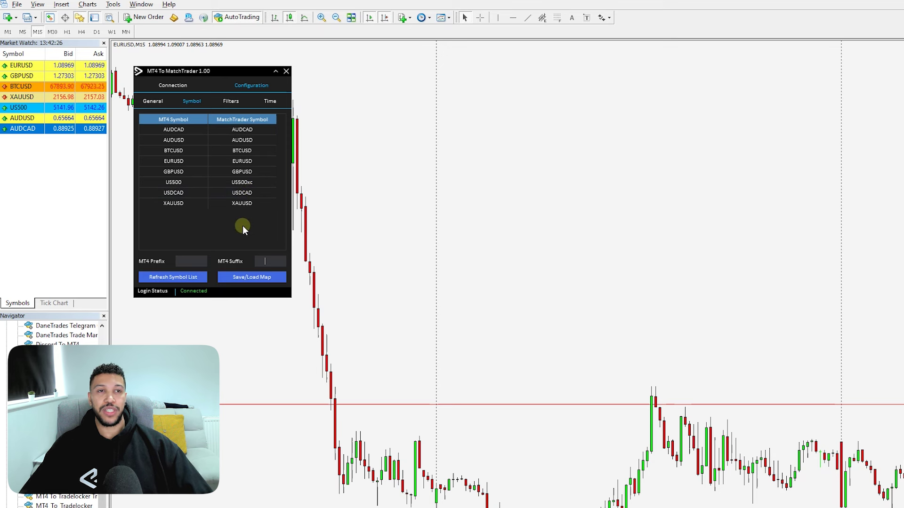
Save the current symbol mapping under the name "test symbol map"
click(251, 280)
drag(306, 58, 339, 90)
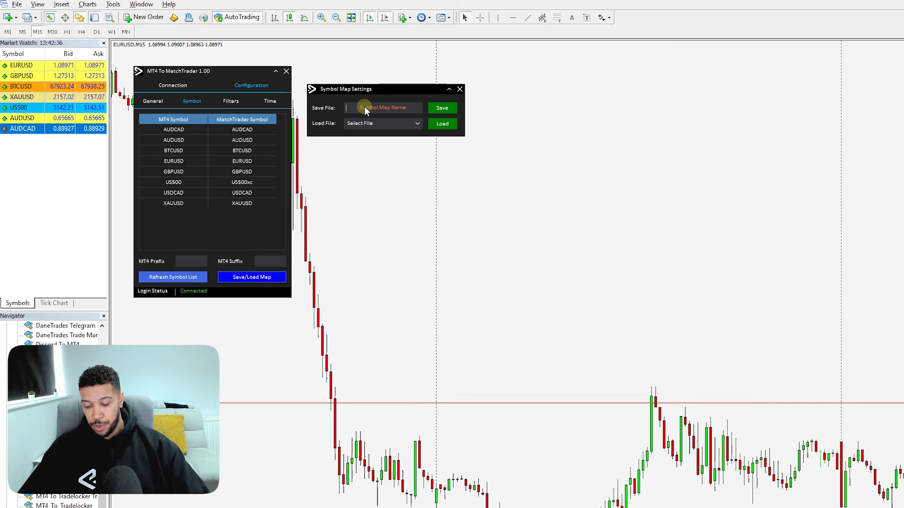
text(test sy)
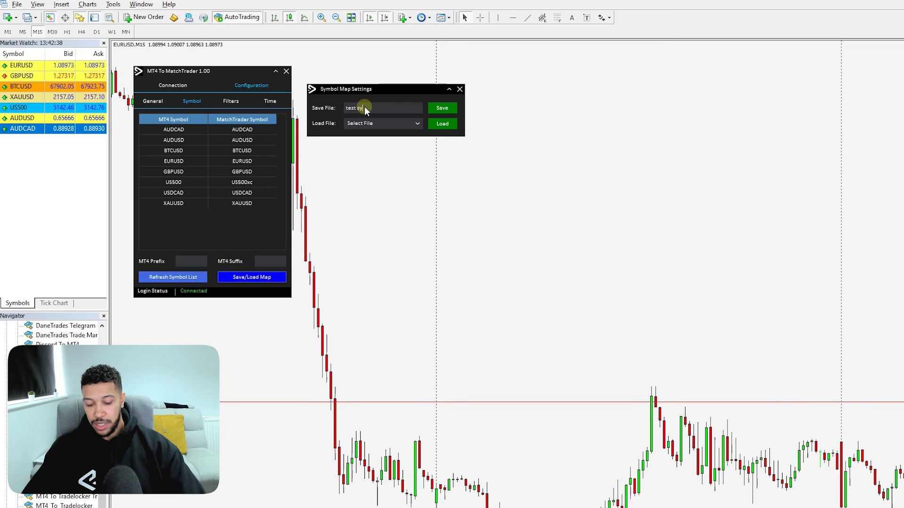
text(mbol ma)
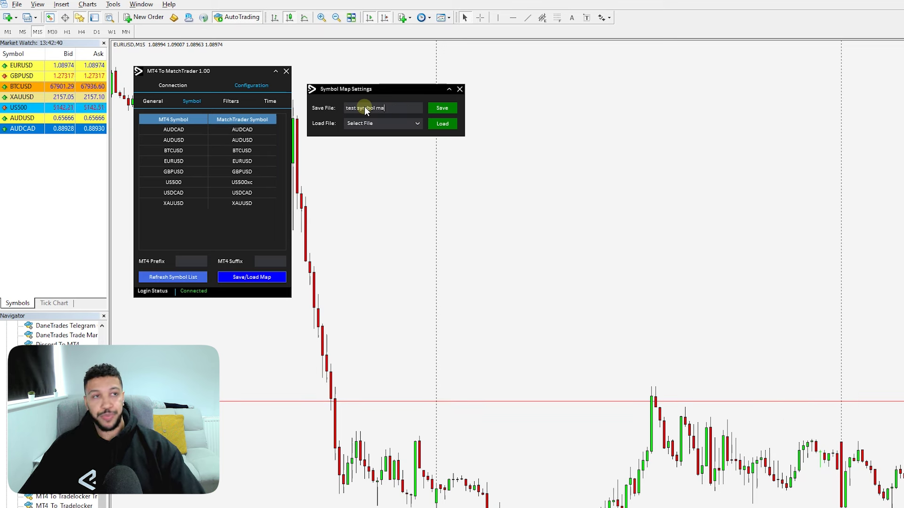
text(p)
click(444, 108)
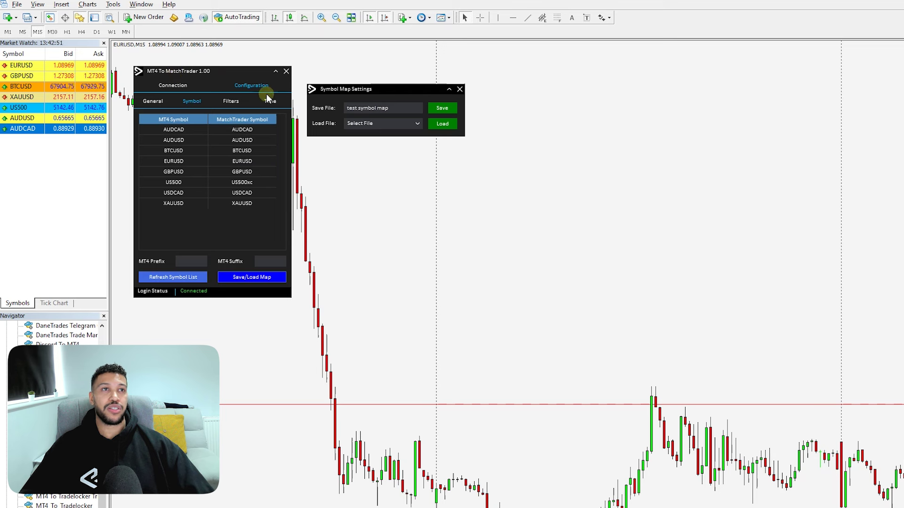
Load the saved "test symbol map" file into the copier and close the Symbol Map Settings
click(414, 123)
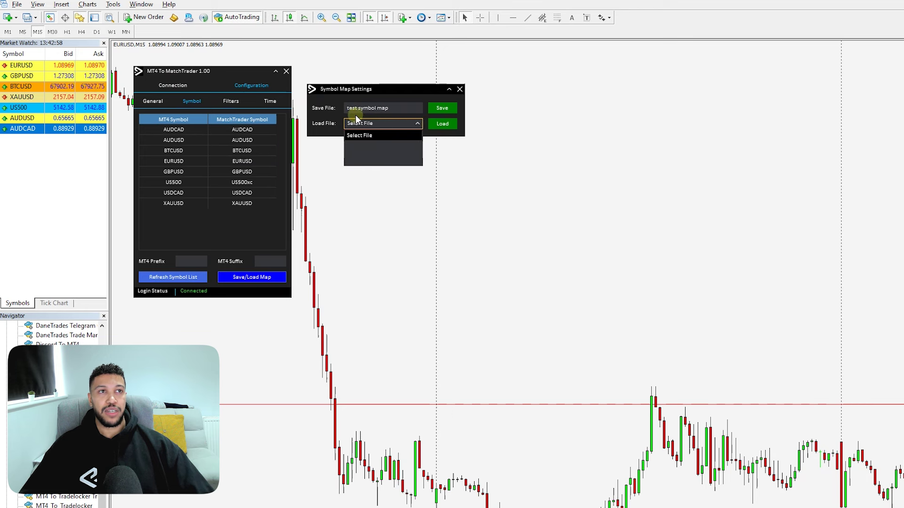
click(379, 123)
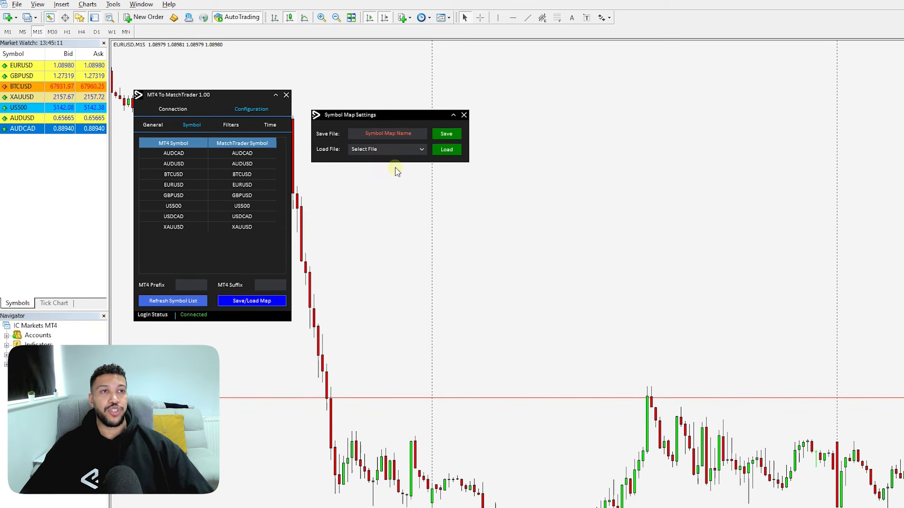
click(389, 147)
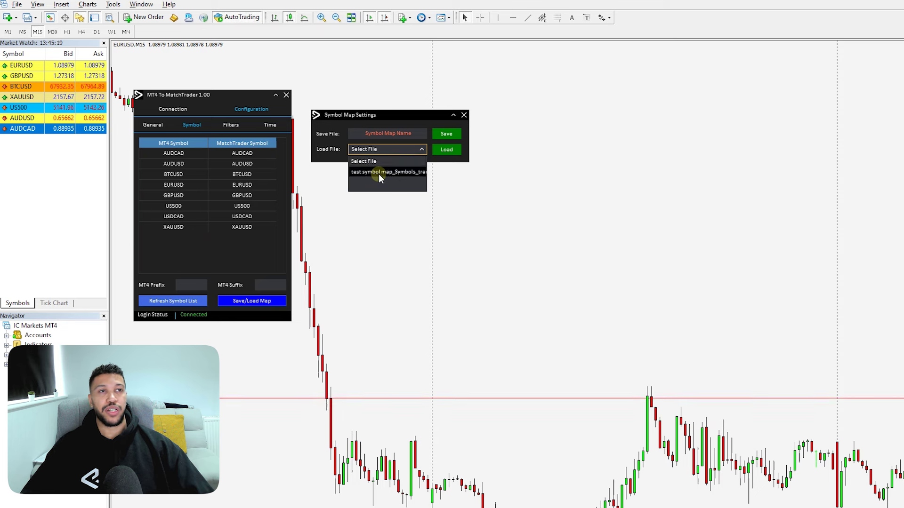
click(379, 174)
click(446, 149)
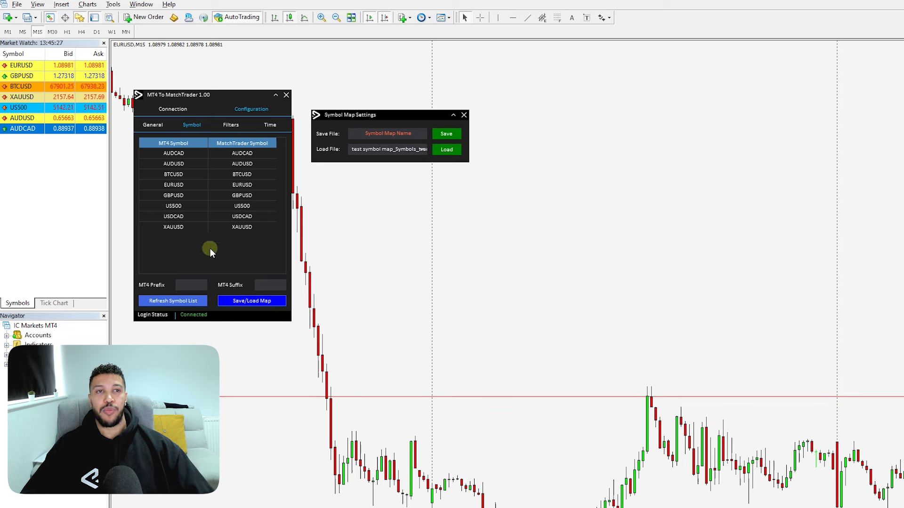
click(463, 115)
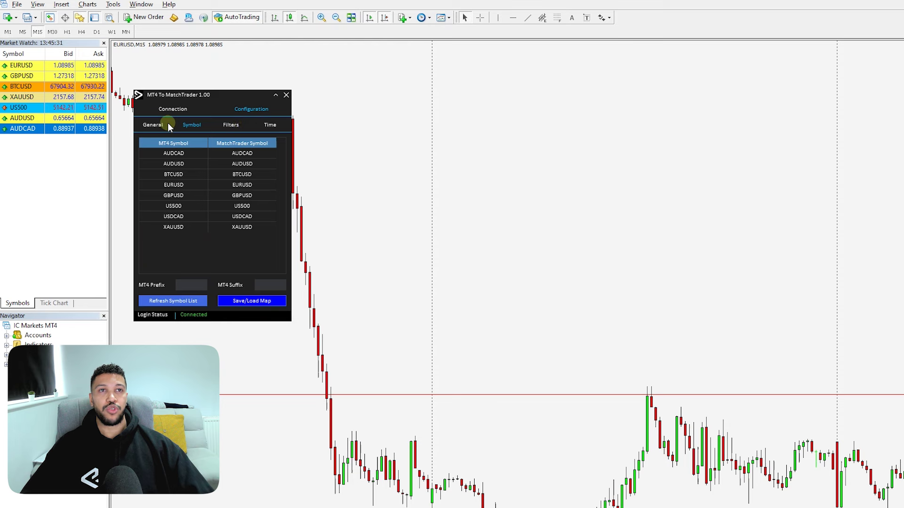
Show the copier's general settings and place a 2.00-lot GBPUSD buy stop at 1.27498 with stop loss 1.27404 and take profit 1.27585
click(151, 124)
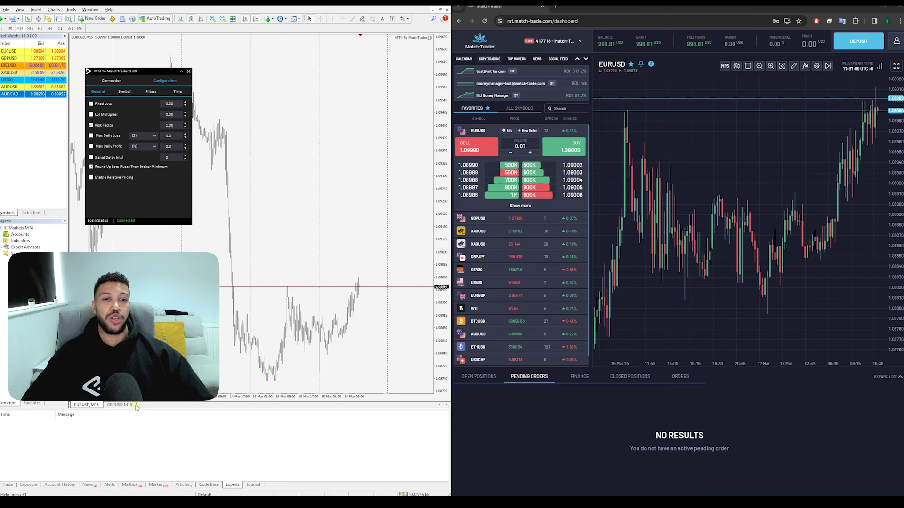
click(119, 405)
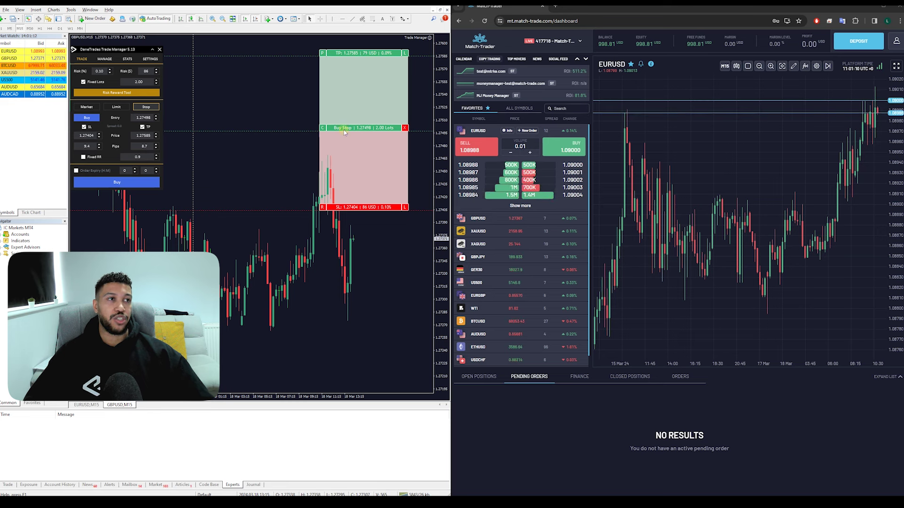
click(223, 170)
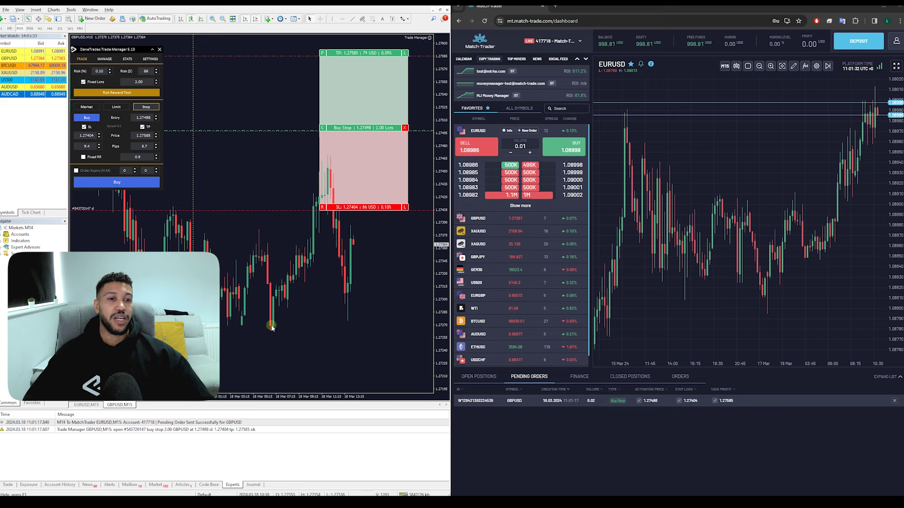
Set the copier's Risk Factor to 2.00 and test it with another 2.00-lot GBPUSD buy stop
click(94, 405)
click(170, 126)
text(2)
click(216, 183)
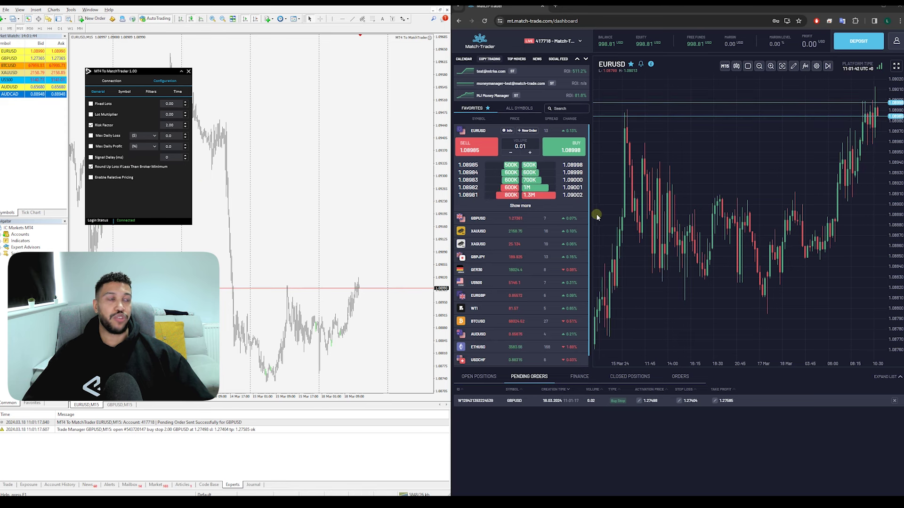
click(119, 405)
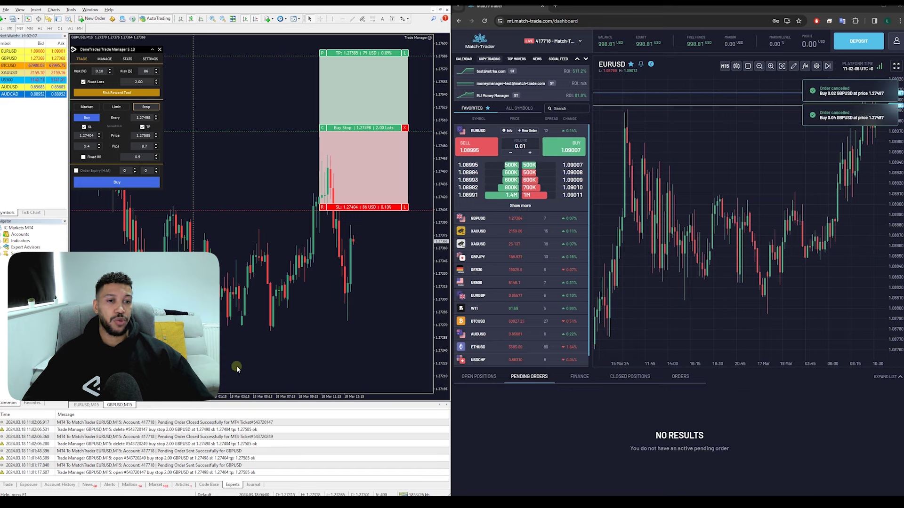
Switch the copier's lot sizing to Lot Multiplier with a value of 1.00
click(86, 405)
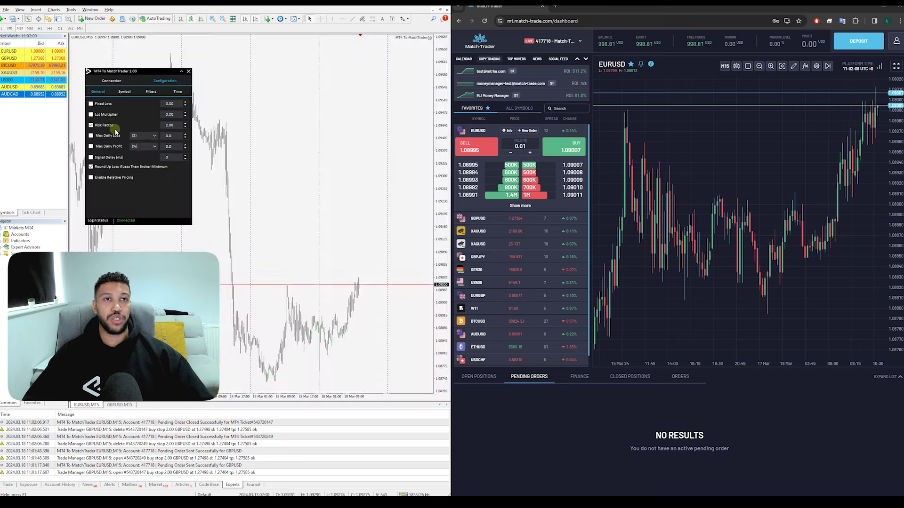
click(91, 115)
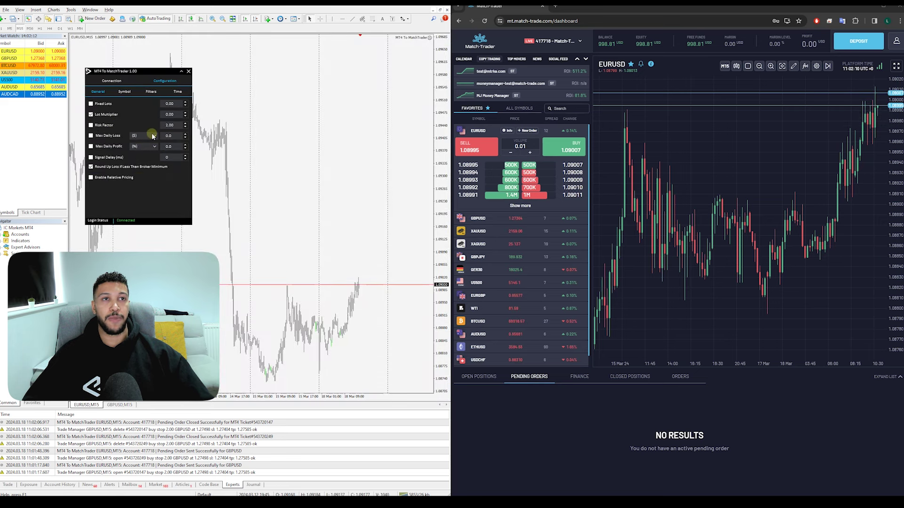
text(1.00)
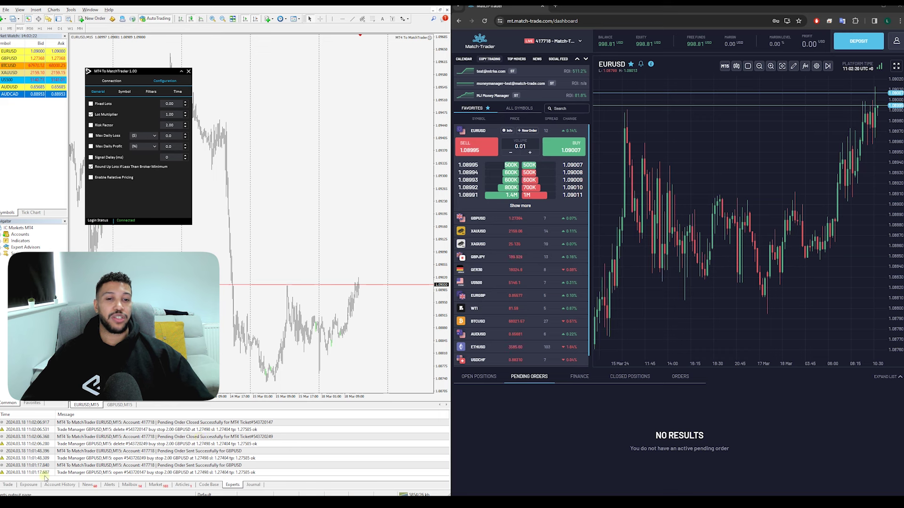
Display the terminal's open orders, set the Trade Manager's fixed lots to 1.00 and place a GBPUSD buy stop at 1.27498
click(6, 485)
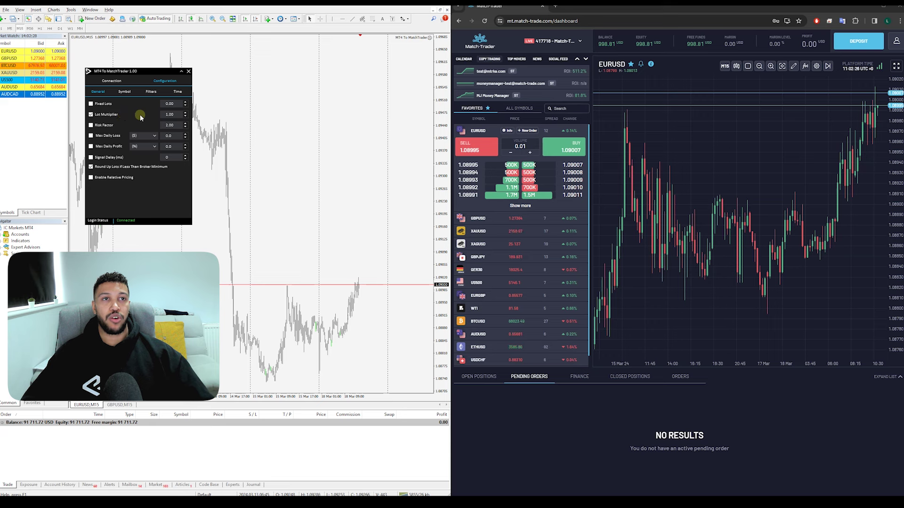
click(125, 408)
click(141, 82)
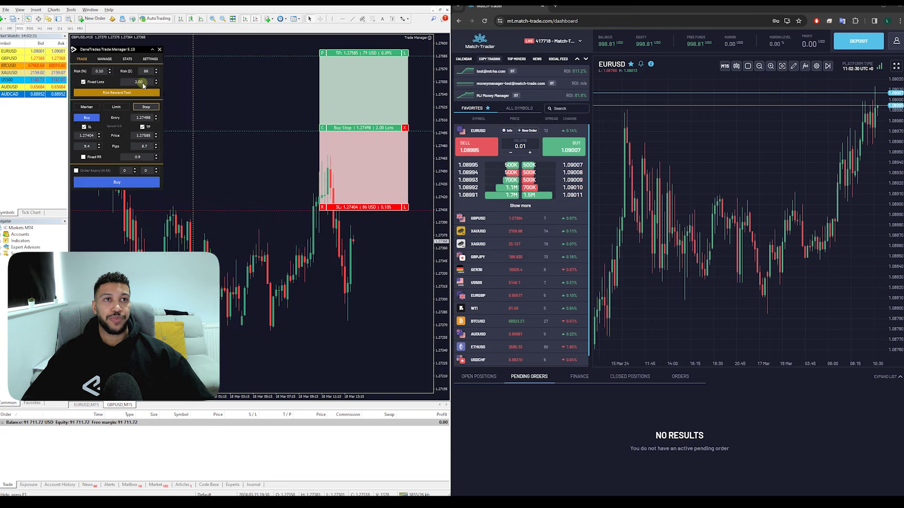
text(1)
key(Return)
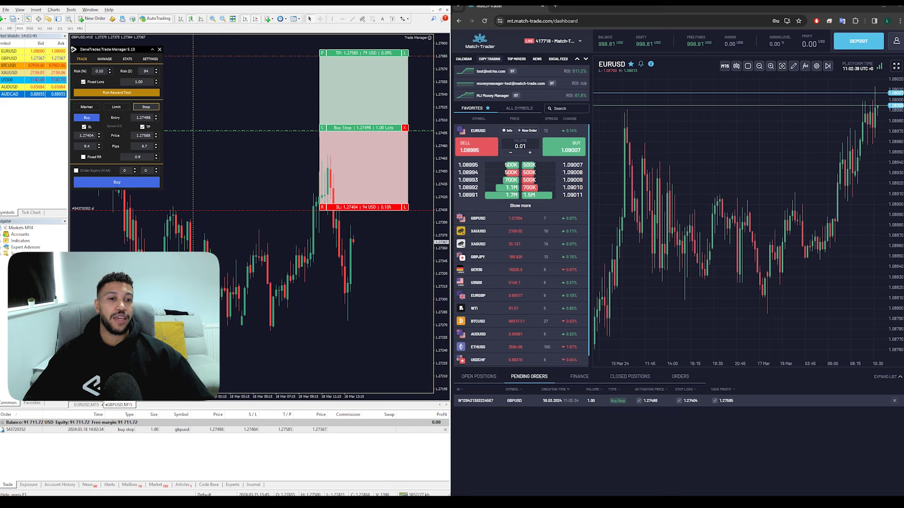
Set the copier's Lot Multiplier to 0.84 and place another 1.00-lot GBPUSD buy stop
click(86, 405)
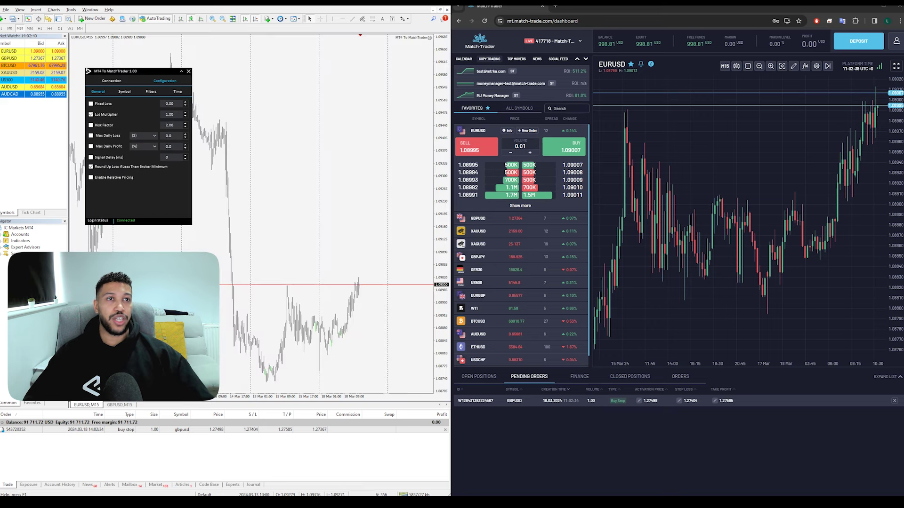
click(185, 118)
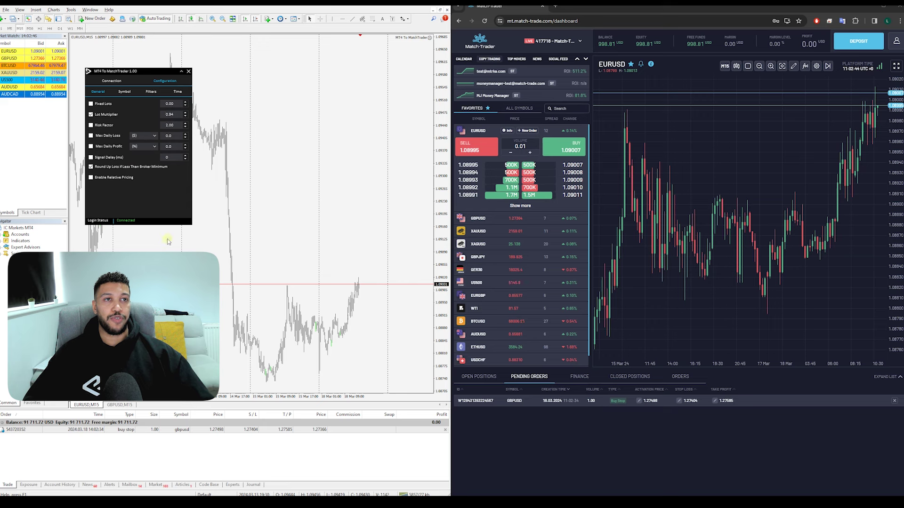
click(123, 405)
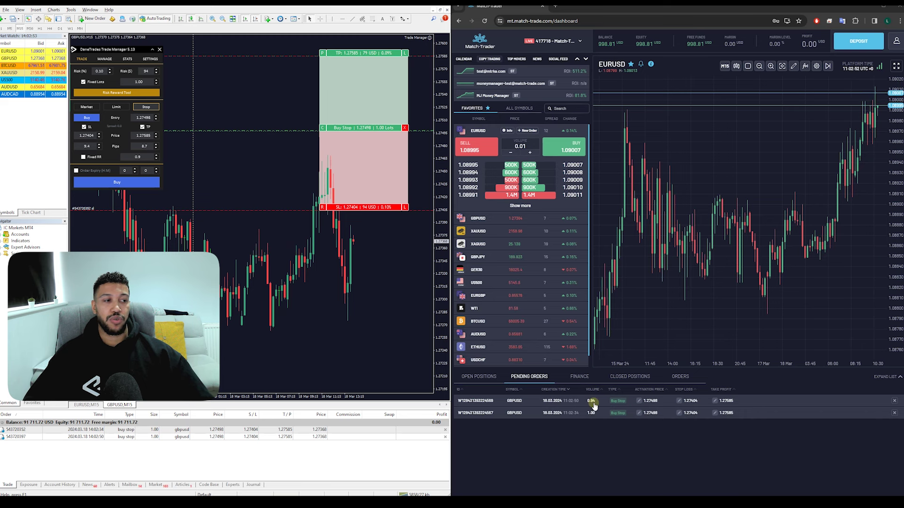
Set the copier's Lot Multiplier to 1.00 and delete both pending GBPUSD buy stop orders
click(86, 405)
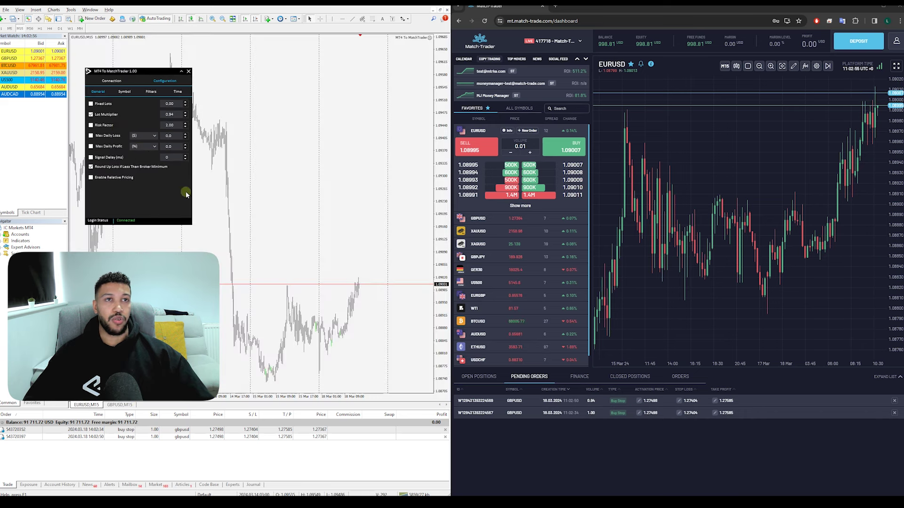
double_click(170, 117)
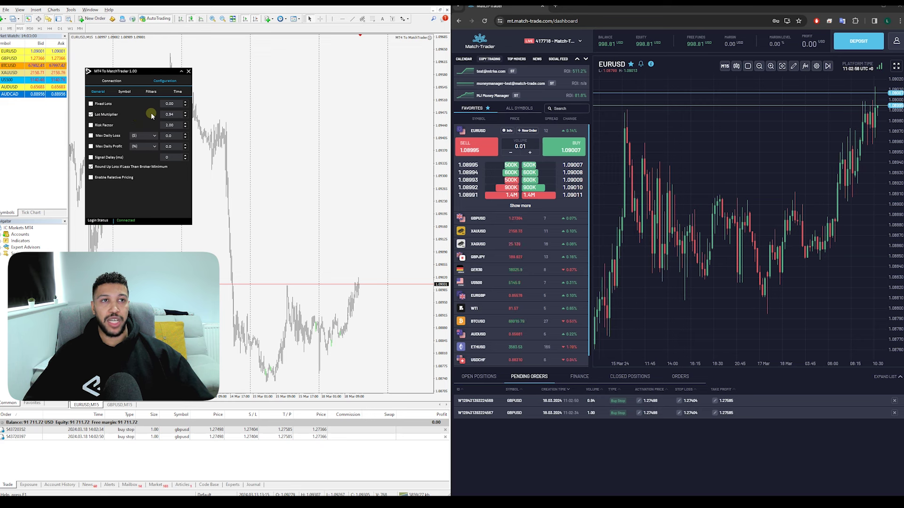
text(1)
key(Return)
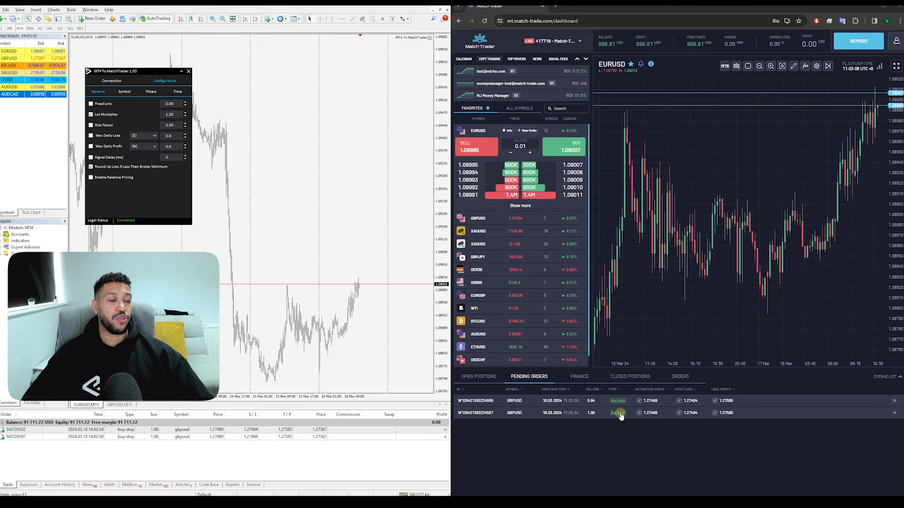
click(445, 429)
click(445, 430)
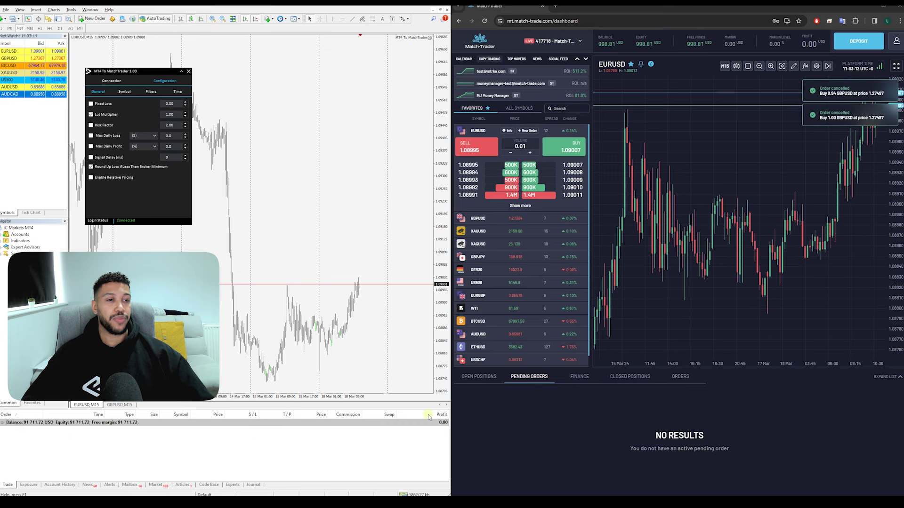
Switch the copier's lot sizing to Fixed Lots with a value of 0.02
click(91, 104)
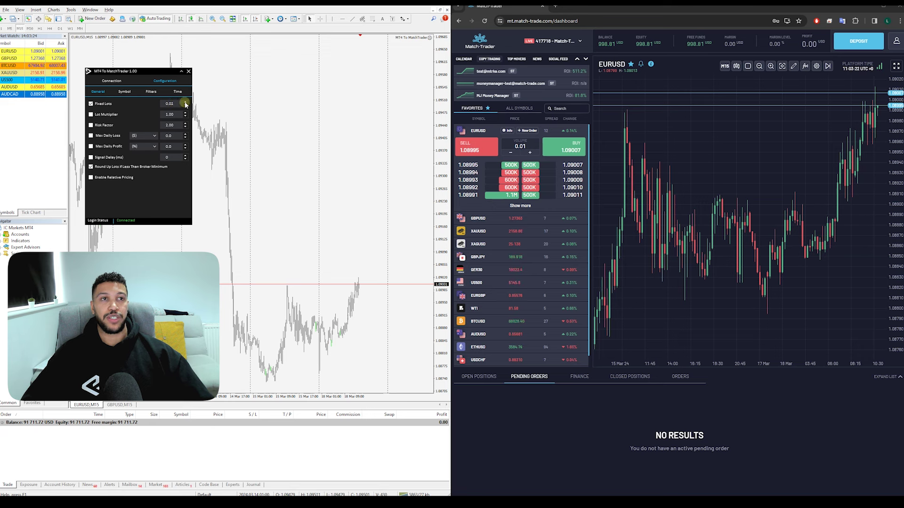
click(170, 104)
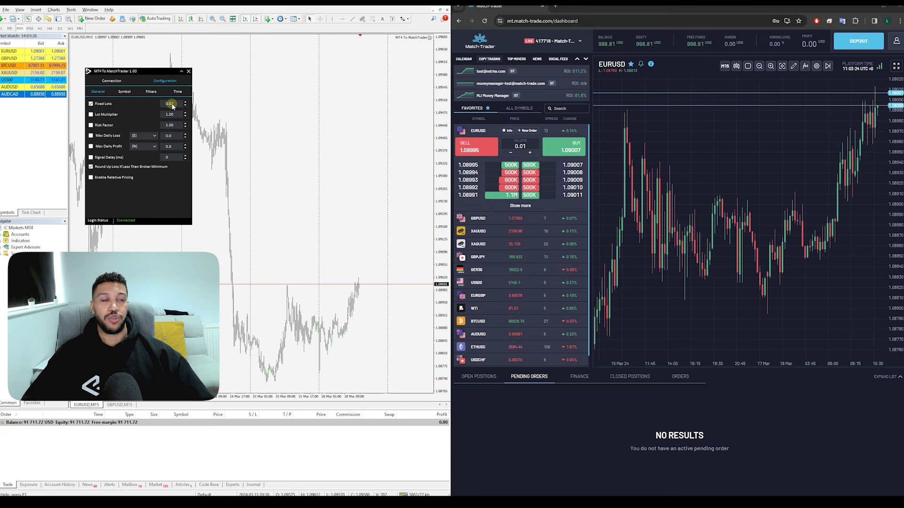
click(254, 179)
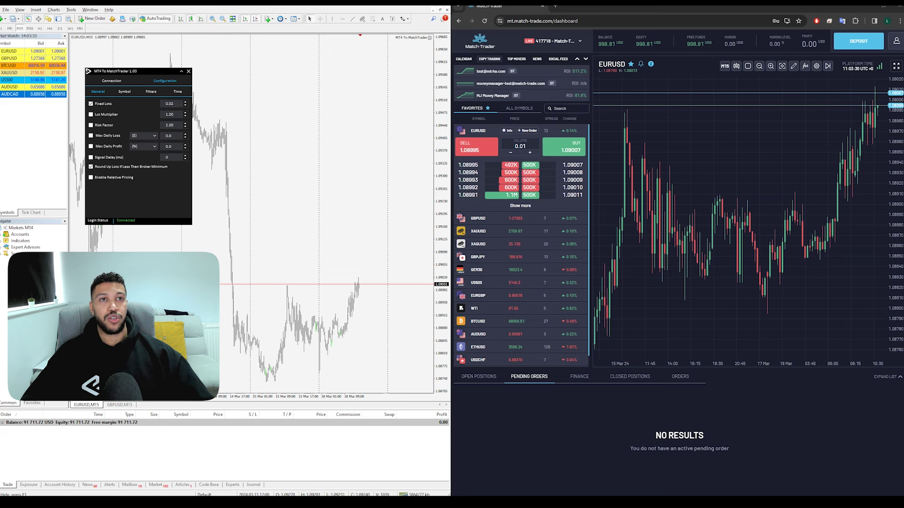
click(170, 105)
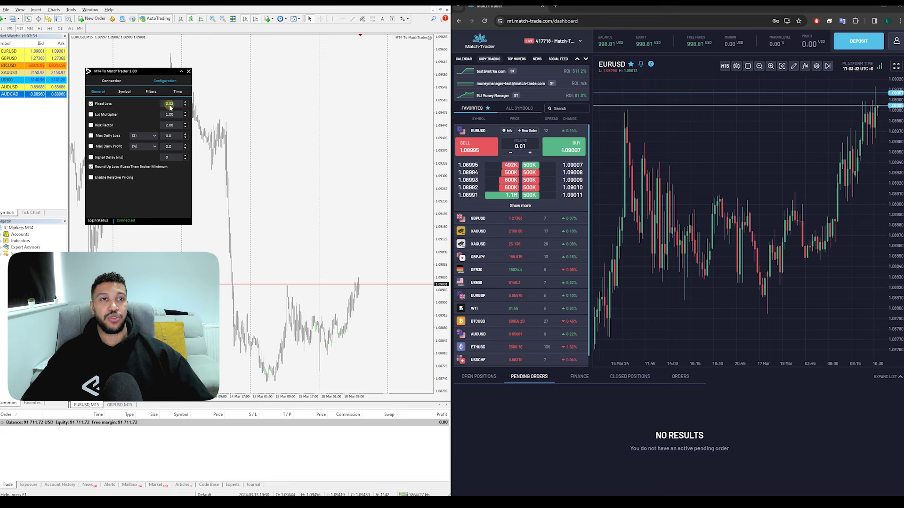
Go to the GBPUSD chart and open the Trade Manager's fixed lots value for editing
click(122, 408)
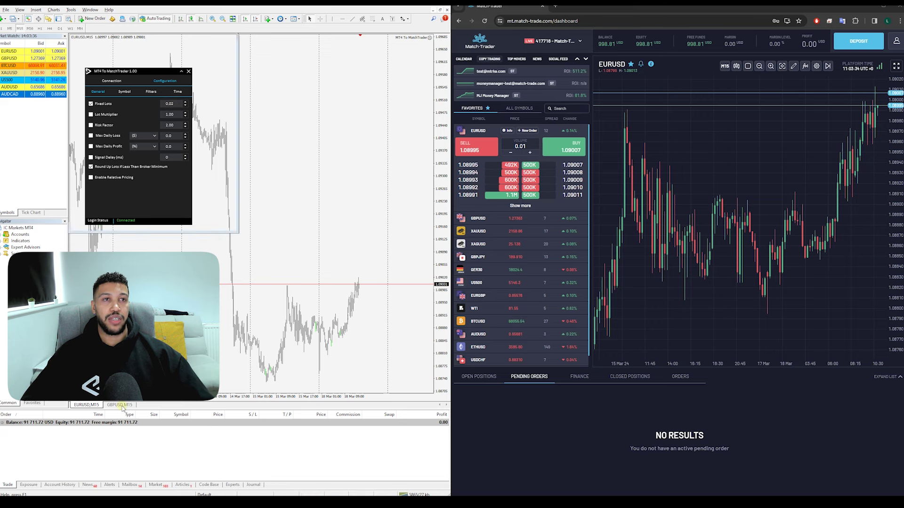
click(132, 83)
click(140, 83)
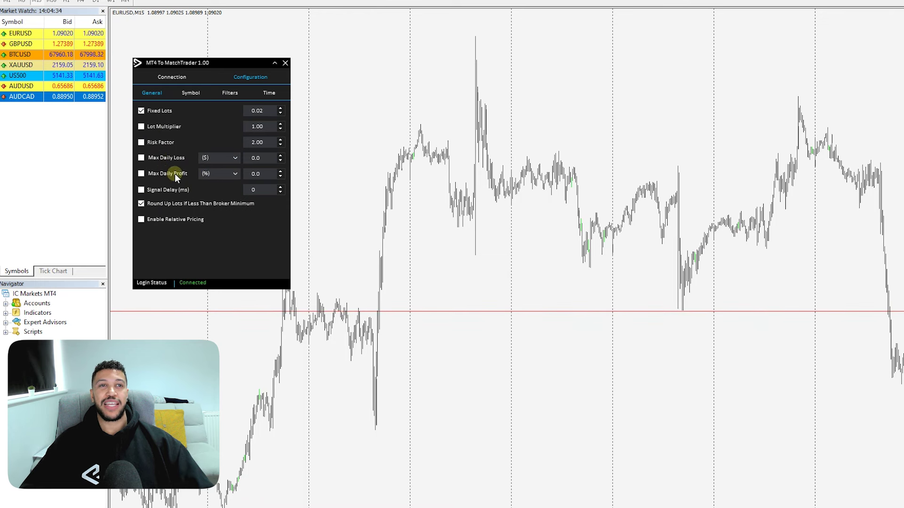
Set the copier's Max Daily Loss unit to percent
click(236, 158)
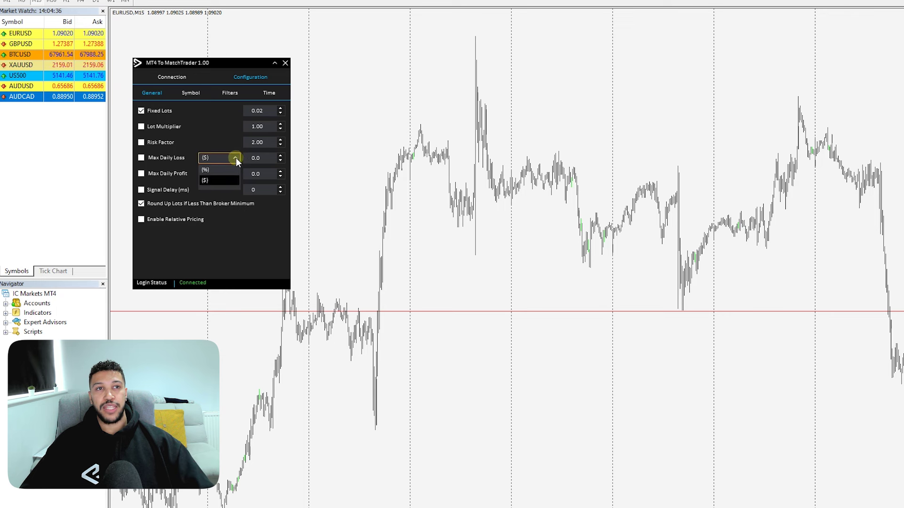
click(205, 170)
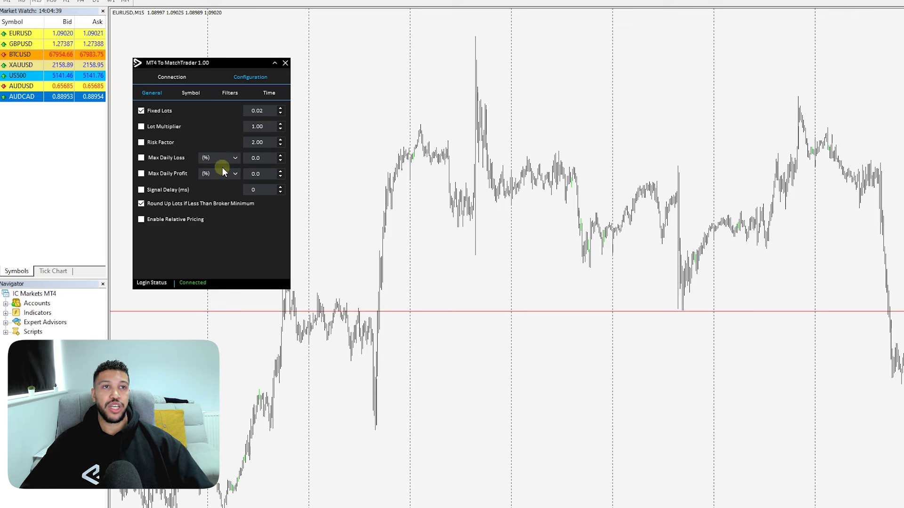
Set the copier's Max Daily Loss to 2.0 percent and use the Risk Factor option with a value of 1.00
double_click(255, 160)
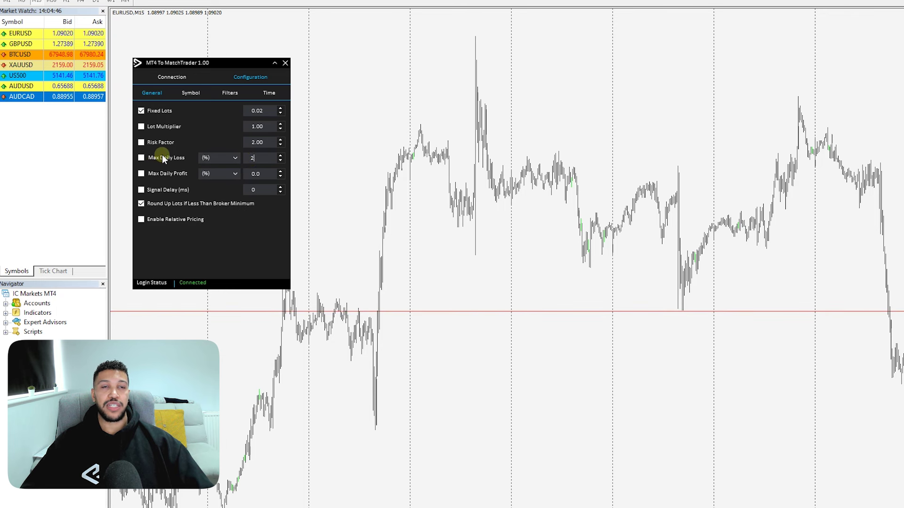
click(210, 159)
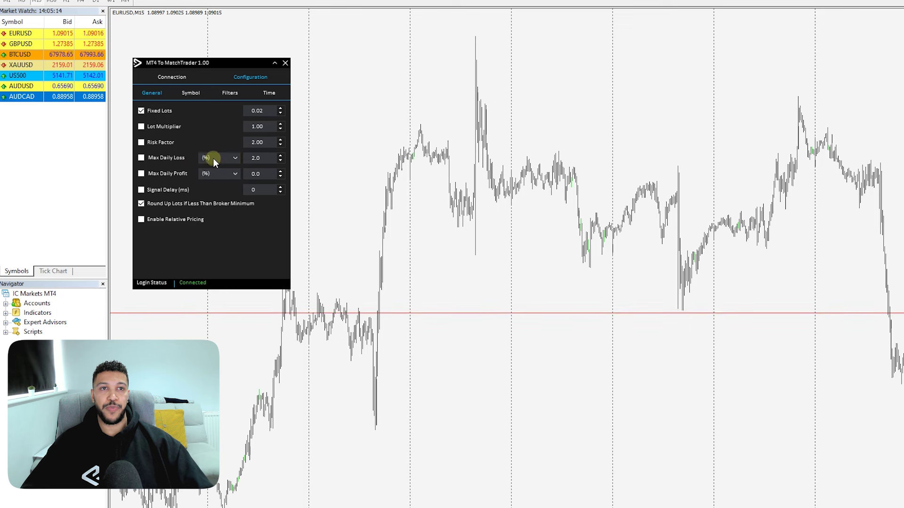
click(213, 159)
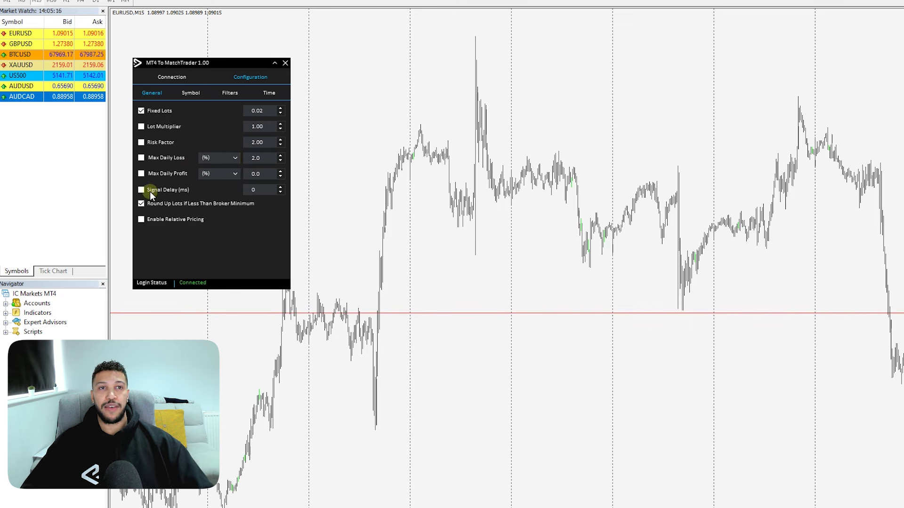
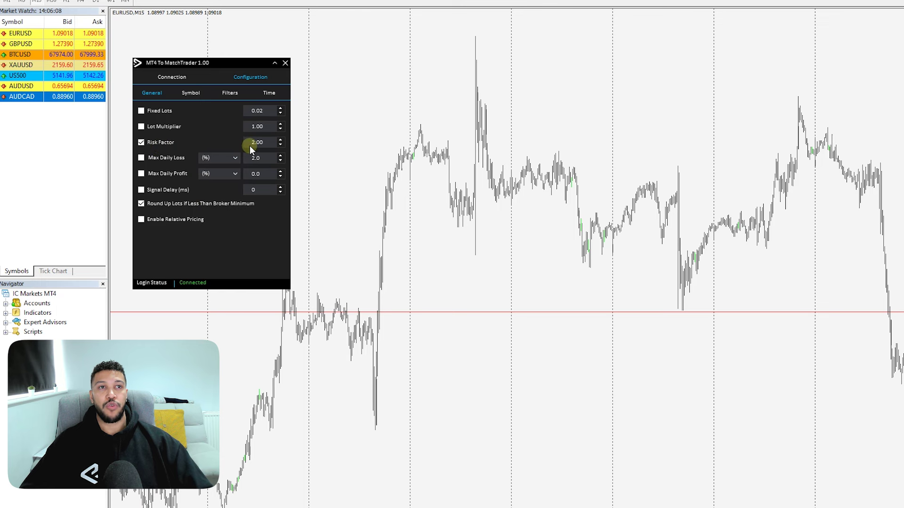
text(1)
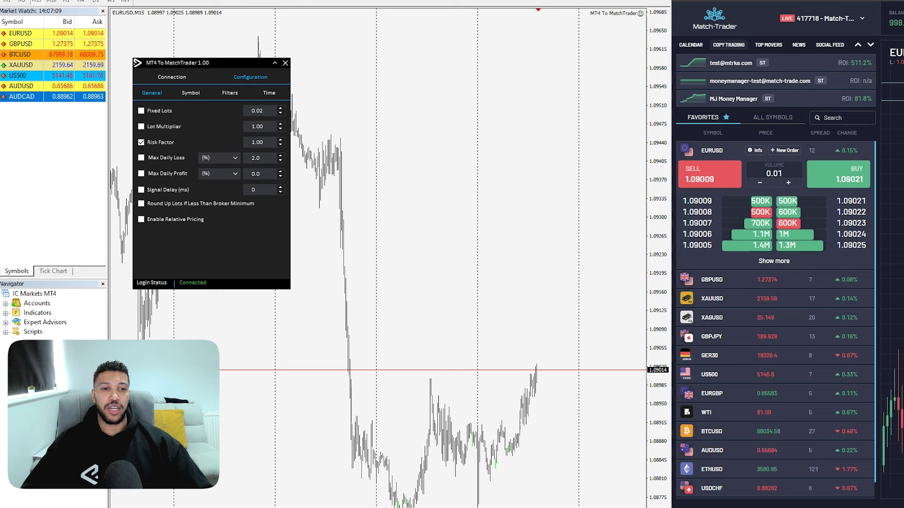
Switch to the GBPUSD chart and set the Trade Manager's fixed lots to 0.1
key(ctrl+Tab)
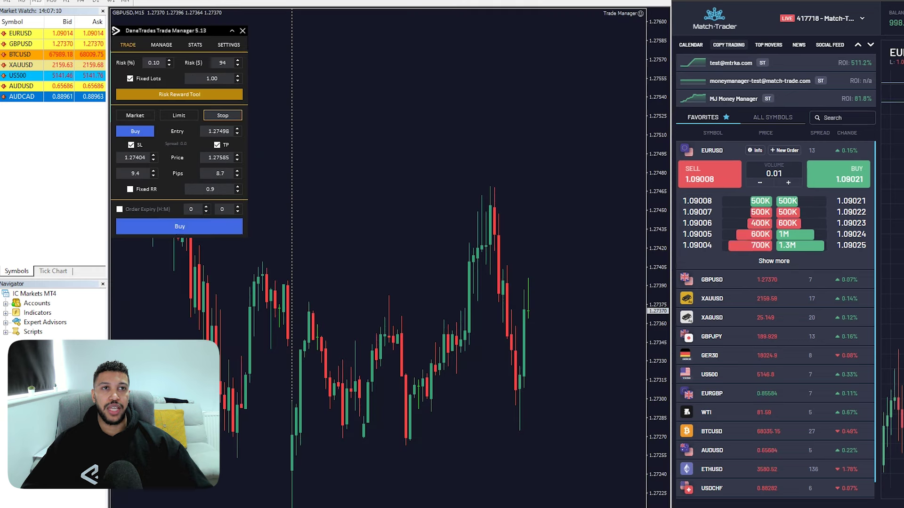
double_click(213, 77)
text(0)
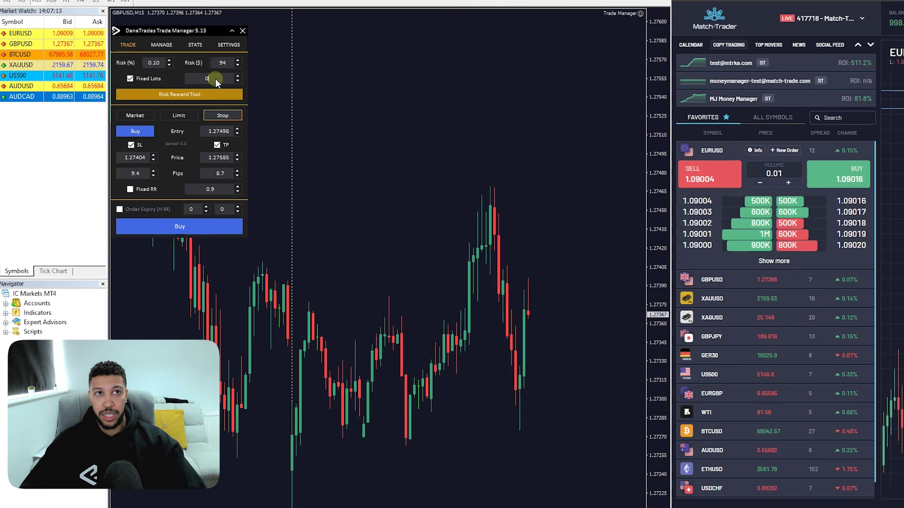
text(.1)
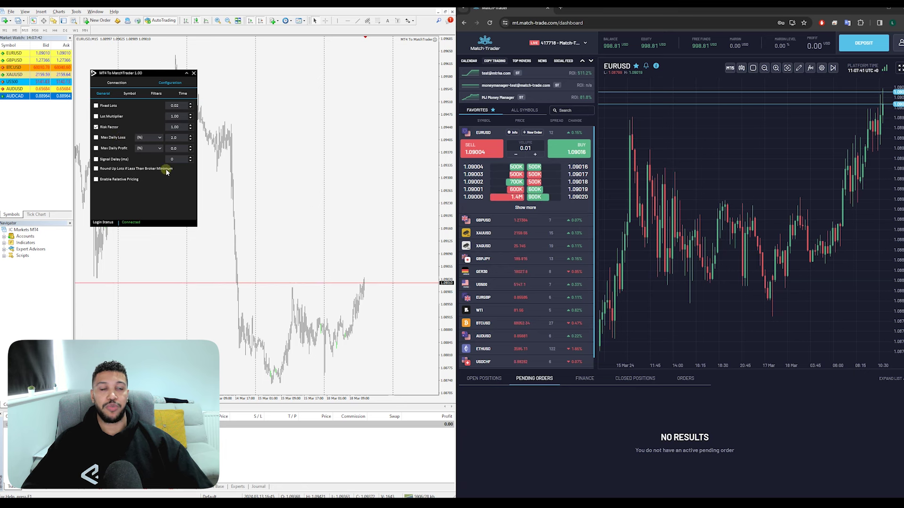
Enable rounding up lots below the broker minimum in the copier and place the GBPUSD buy stop order
click(96, 169)
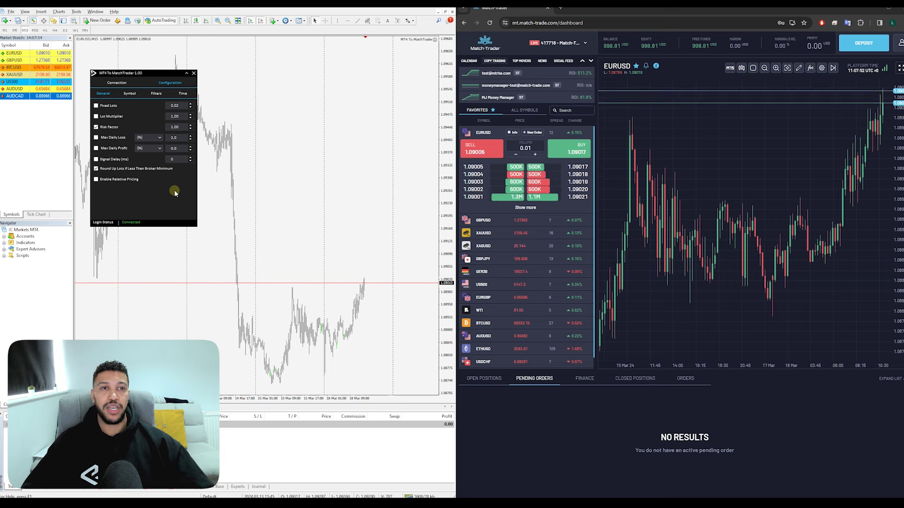
key(ctrl+F6)
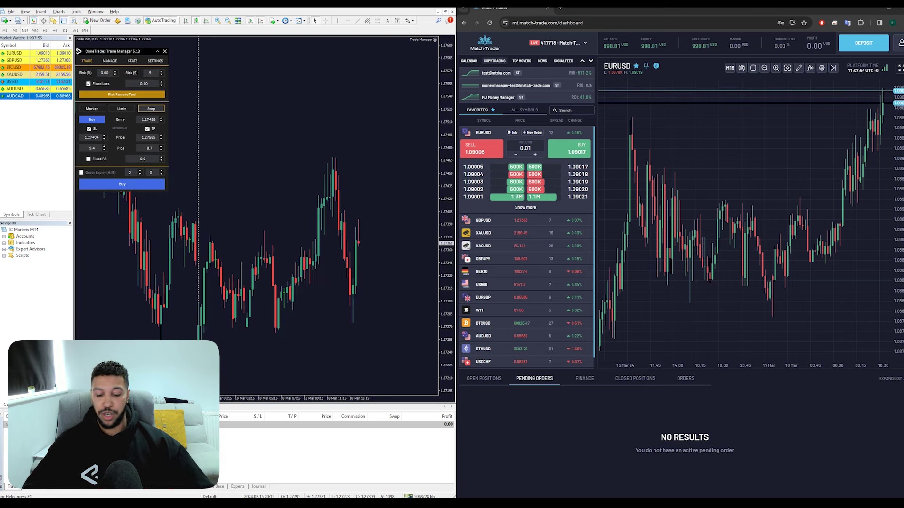
click(121, 184)
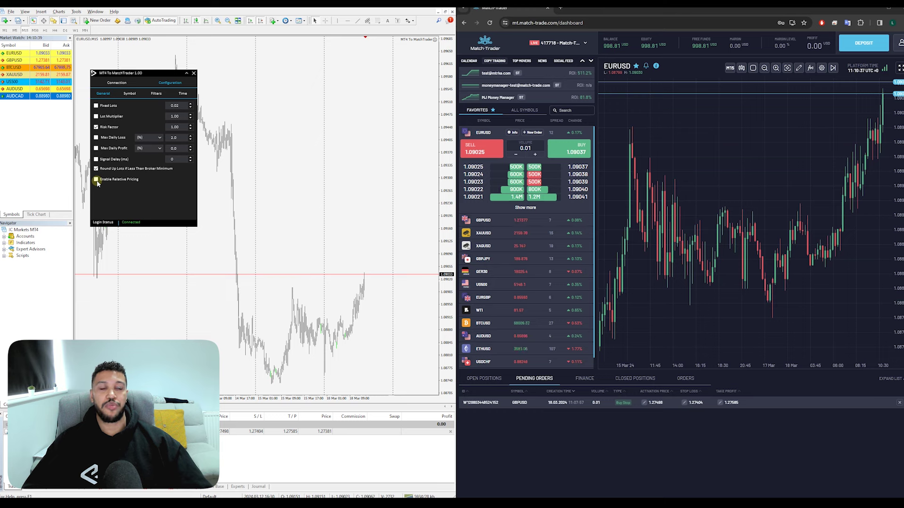
In the copier's filters, enter magic numbers 123,345 for Include Magics and enable that filter
click(156, 93)
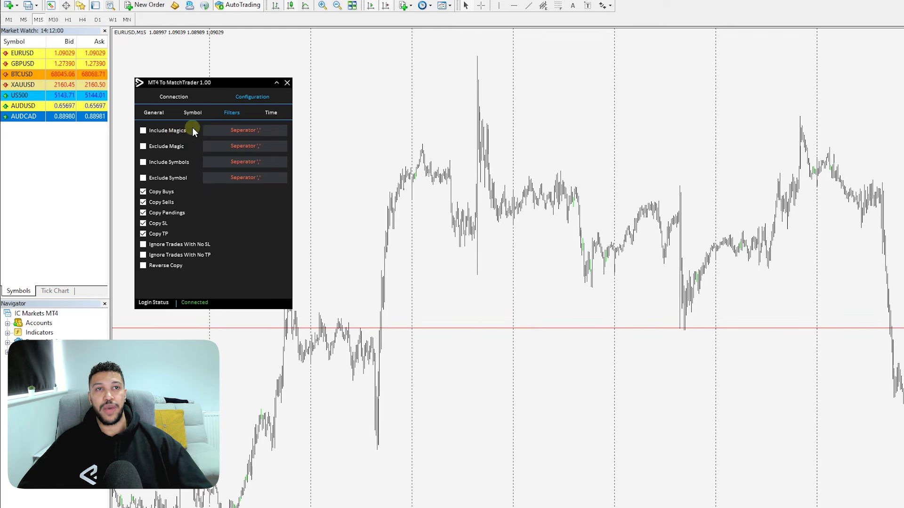
click(230, 129)
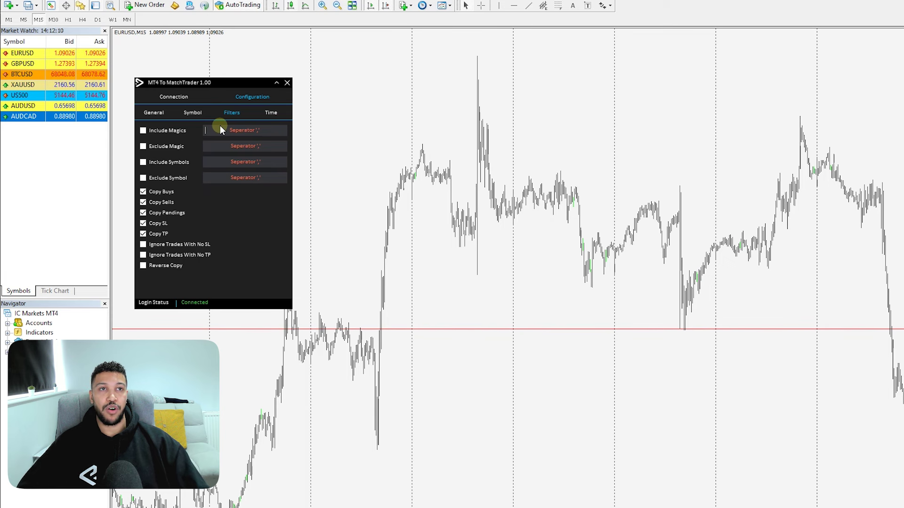
text(123,)
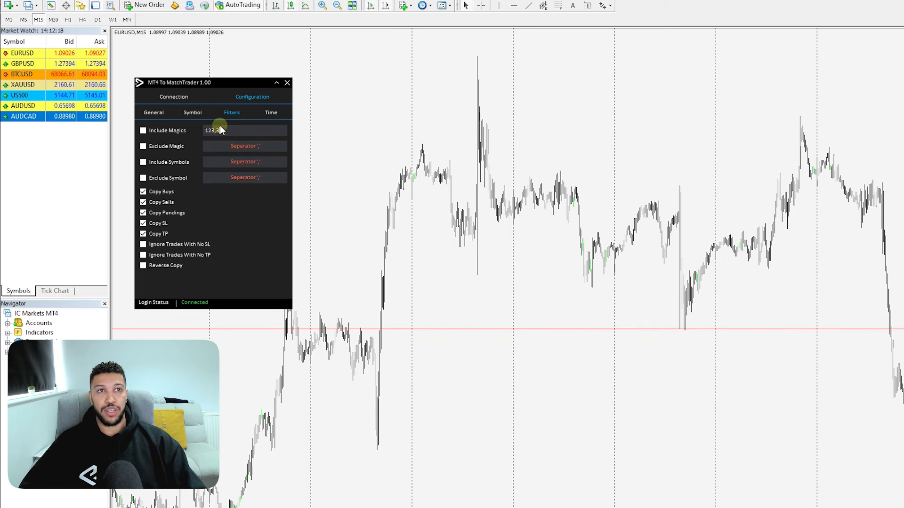
text(345)
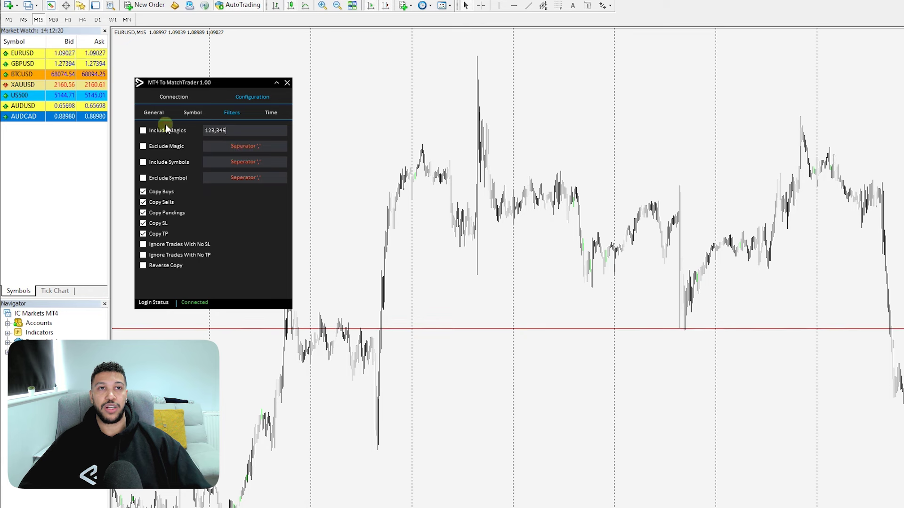
click(143, 130)
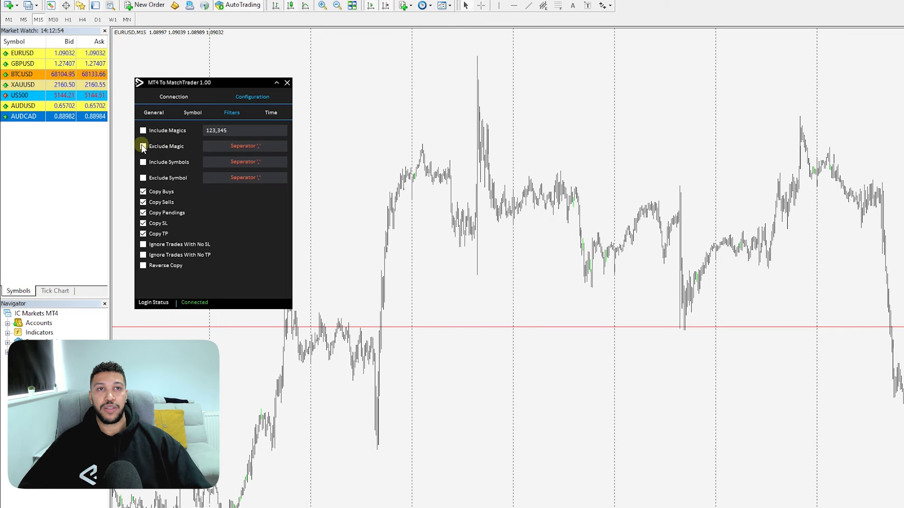
Replace the Include Magics filter with Exclude Magic, excluding magic number 123
click(142, 146)
click(224, 146)
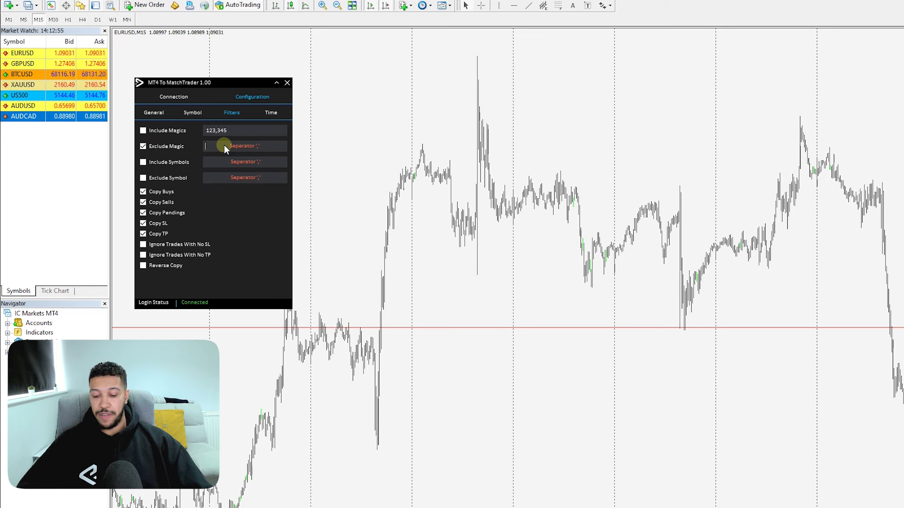
text(123)
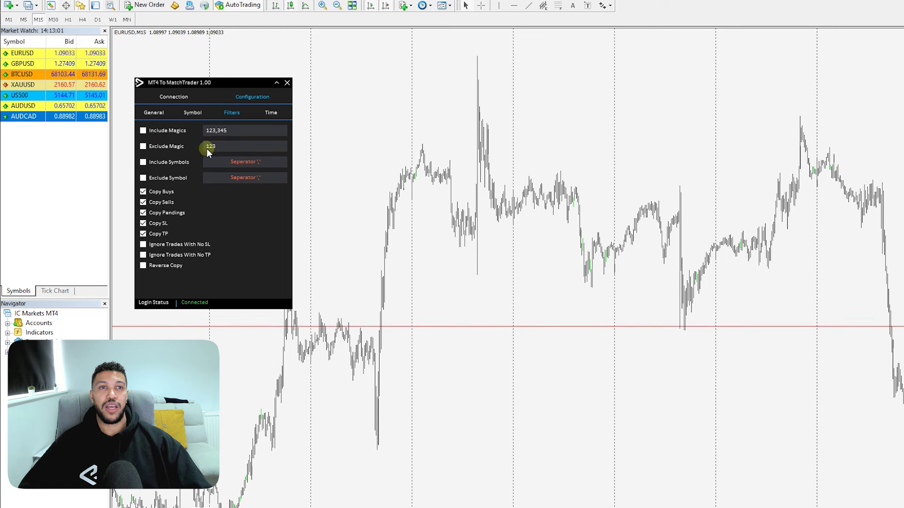
click(144, 146)
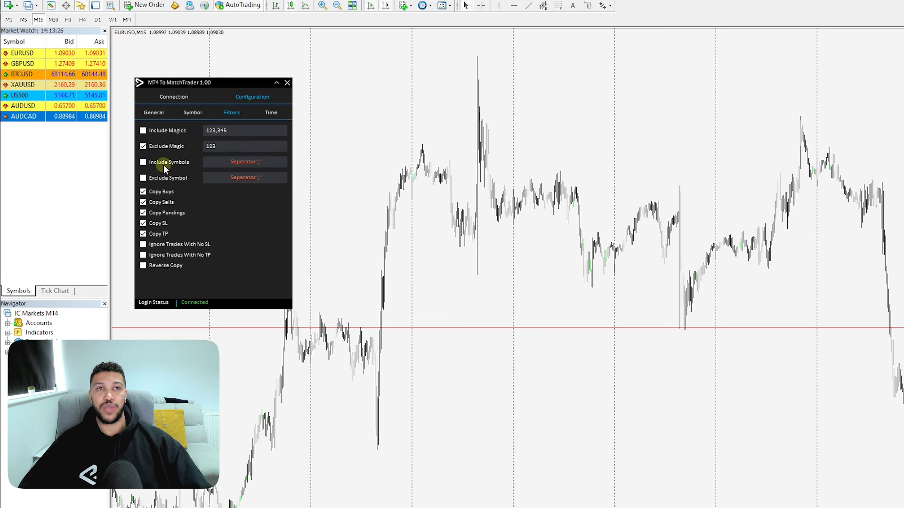
Enter gbpusd as the symbol for the Include Symbols filter
click(209, 170)
text(gbp)
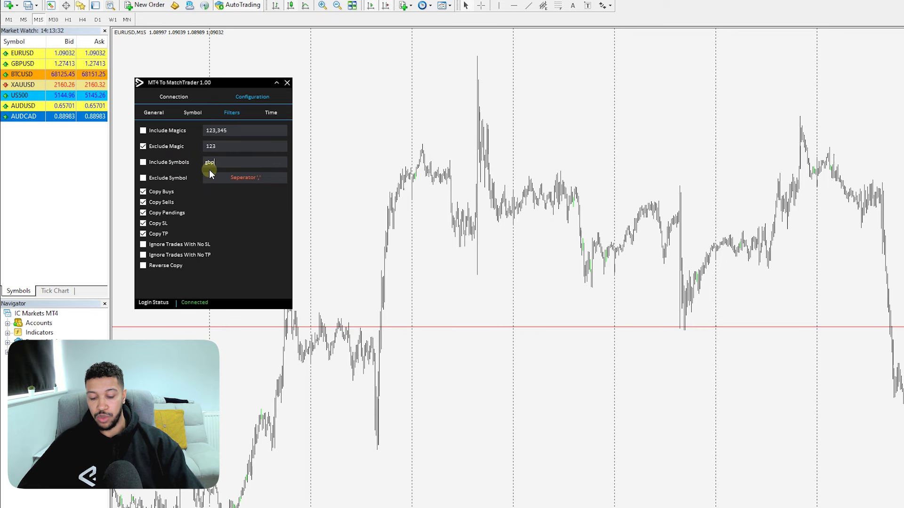
text(usd)
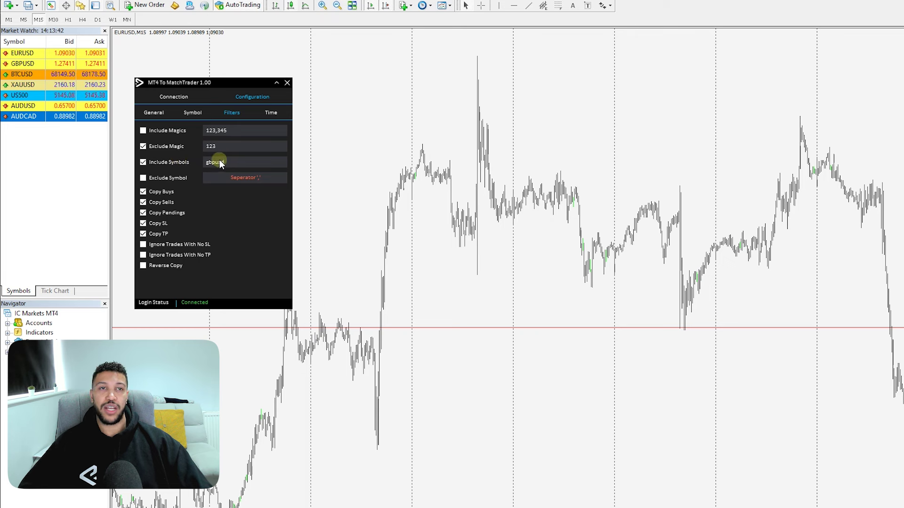
Enable the Exclude Symbol filter in place of Include Symbols and set it to gbpusd
click(149, 179)
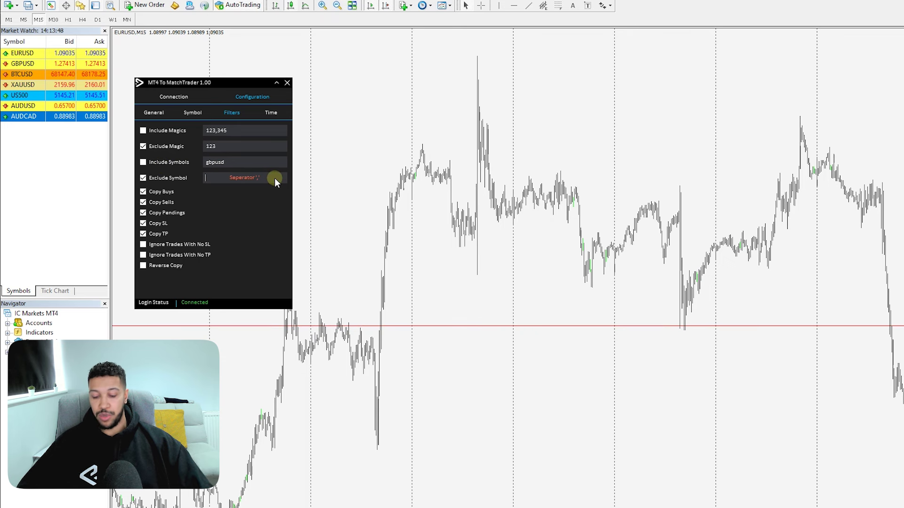
text(gb)
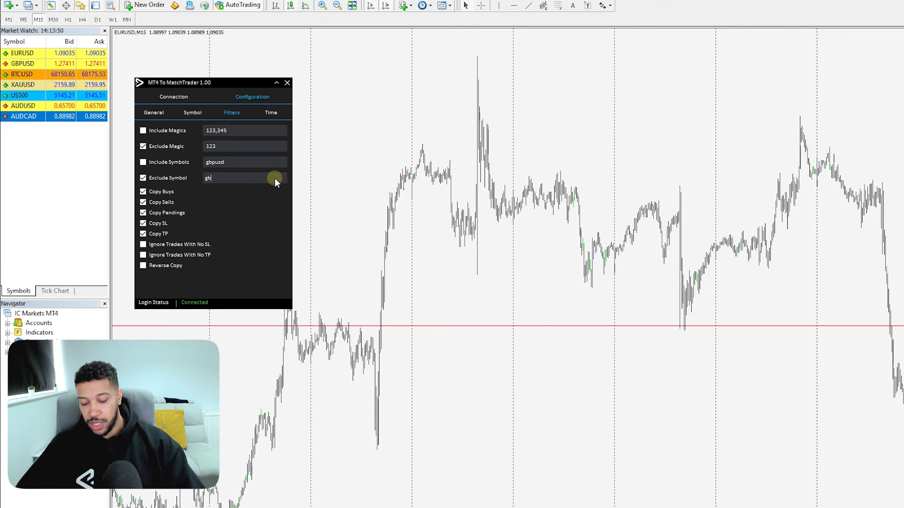
text(pusd)
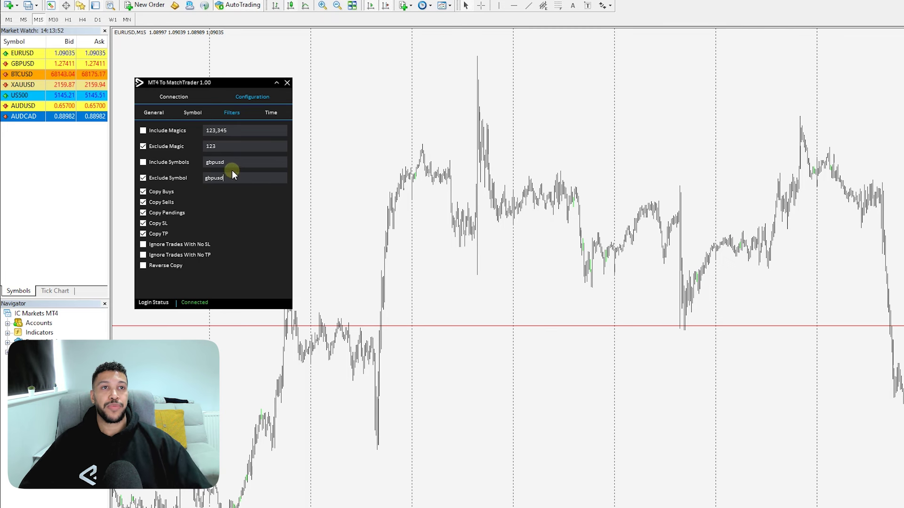
click(248, 204)
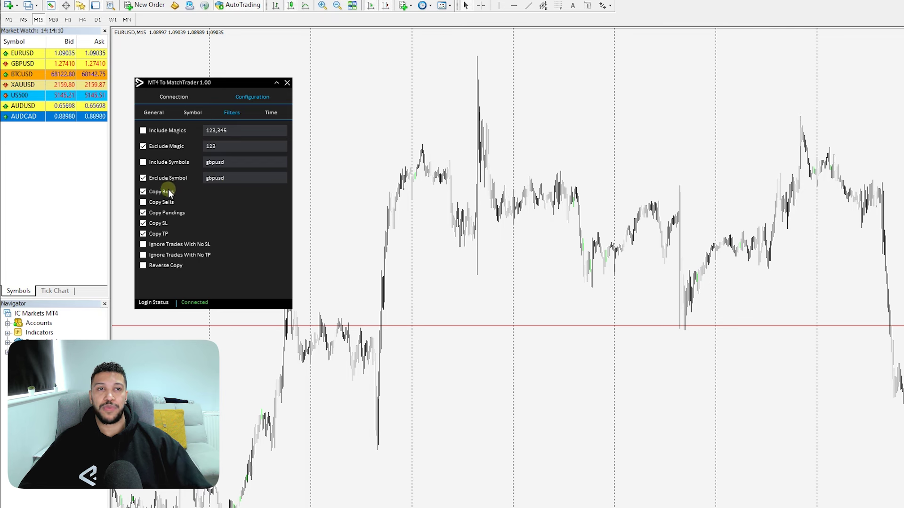
Turn Copy Sells back on and try out the Reverse Copy option in the copier's filters
click(160, 202)
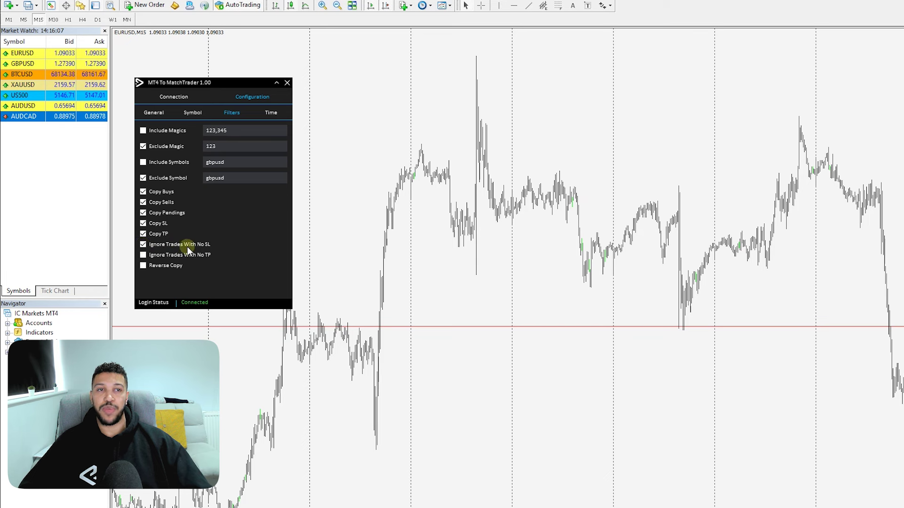
click(143, 266)
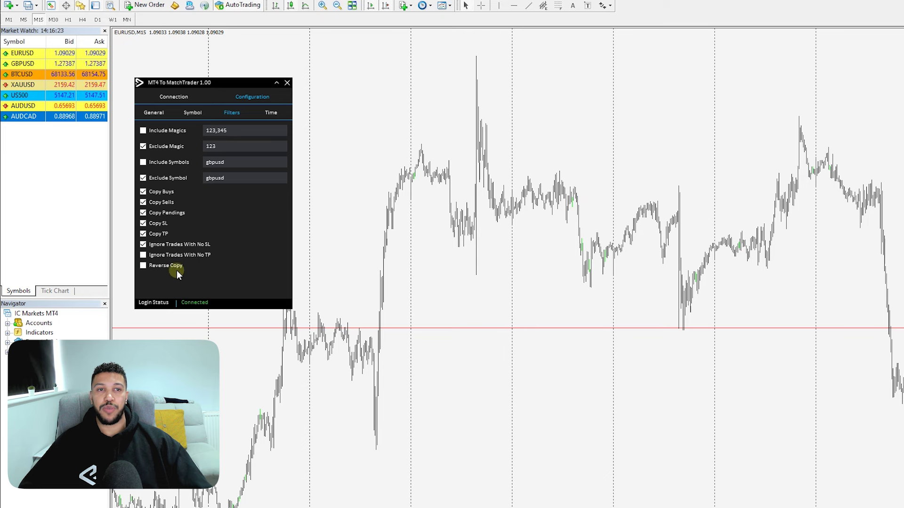
Disable the copier's trading on Wednesday and Thursday, and enable the time filter for the trading start and end hours
click(270, 114)
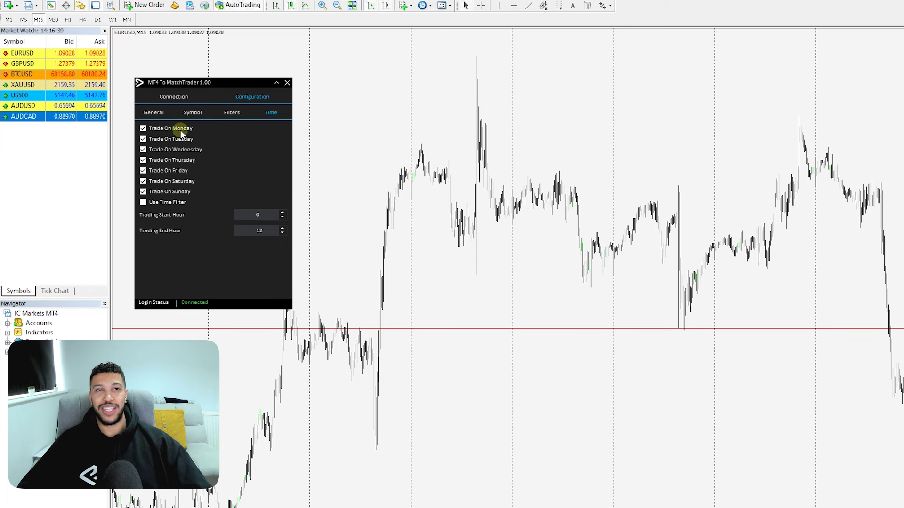
click(143, 150)
click(144, 160)
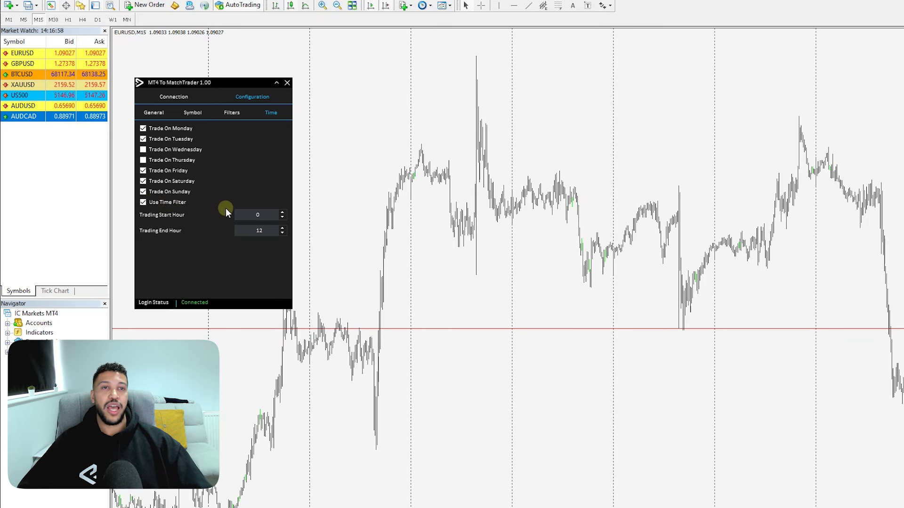
click(256, 212)
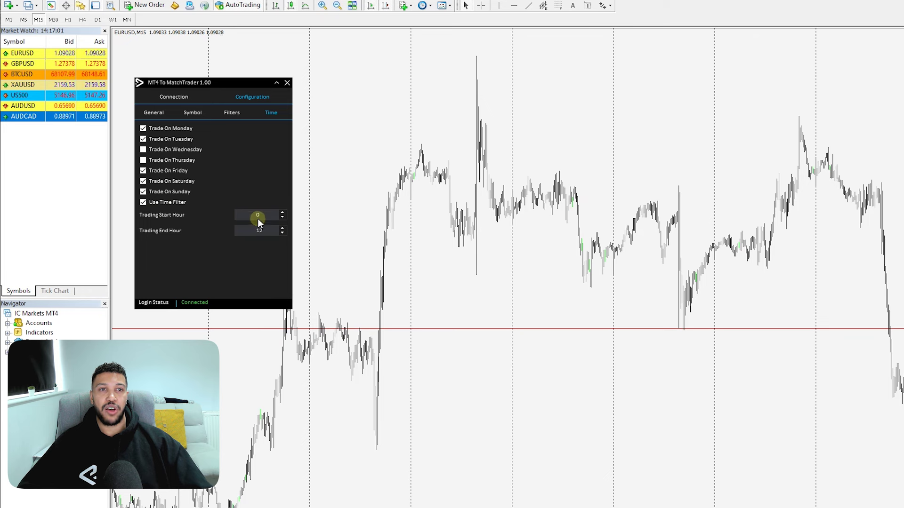
click(255, 231)
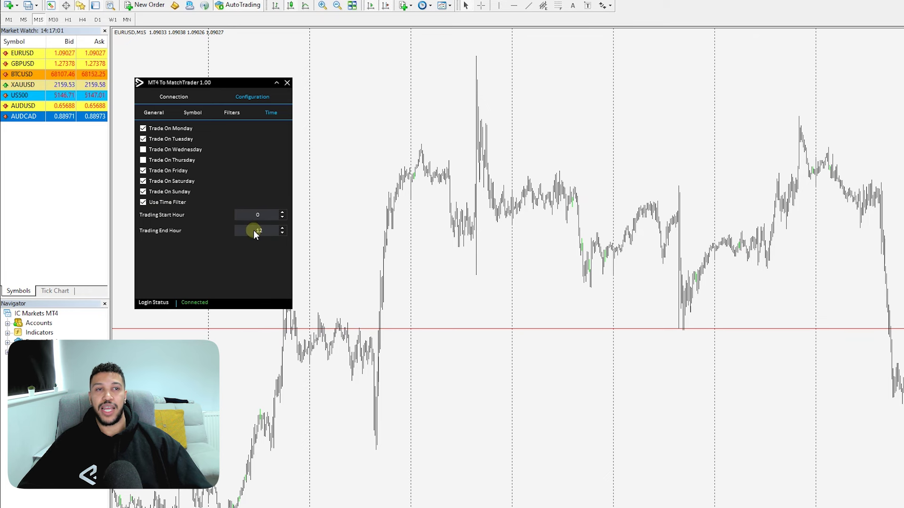
click(231, 211)
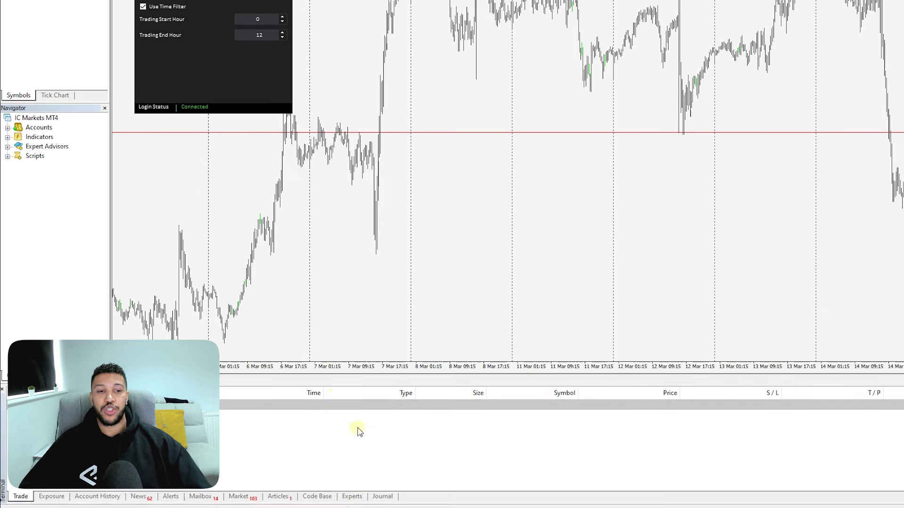
Show the Experts log and select the entry for the rejected order with wrong TP/SL prices
click(353, 491)
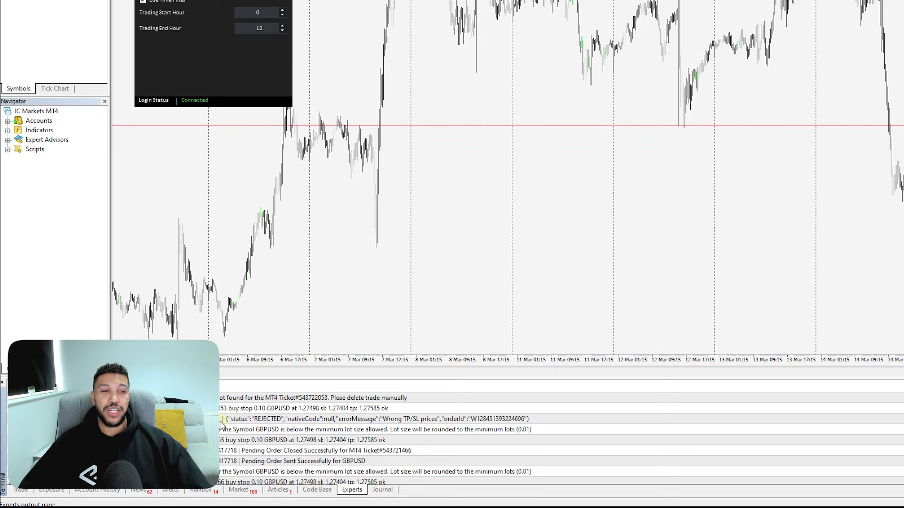
click(250, 422)
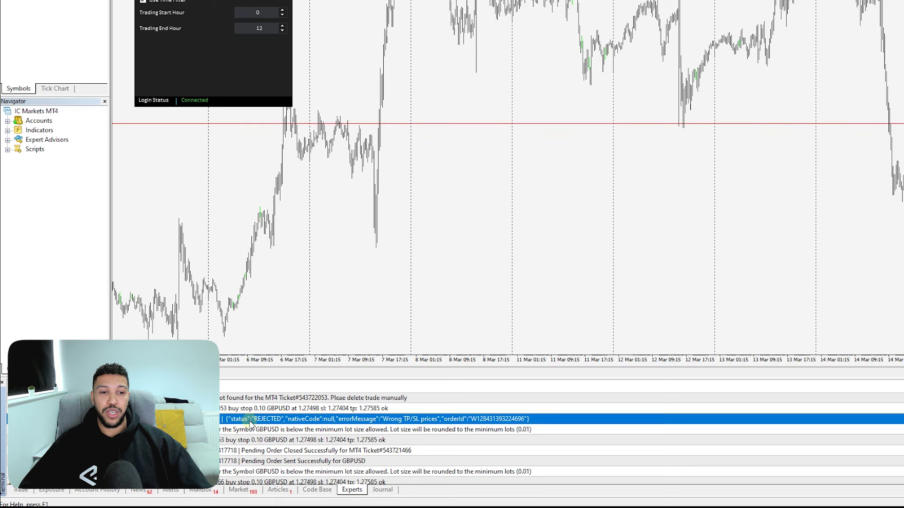